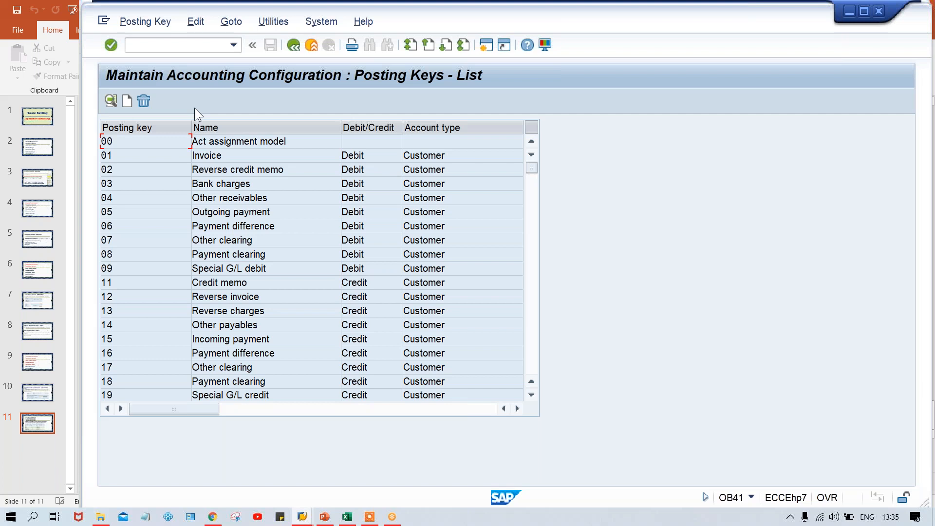
# Look through the posting keys list from customer to material keys, checking each key's debit/credit side and account type
pyautogui.click(533, 320)
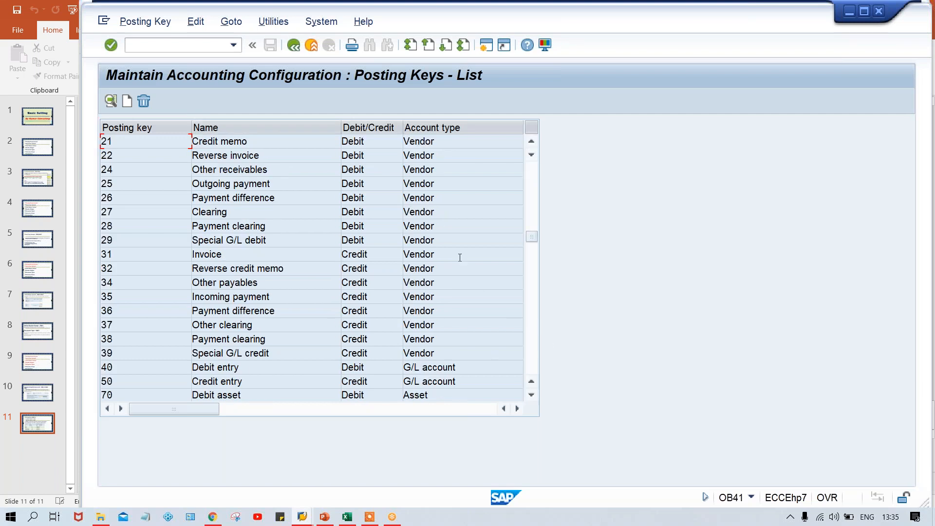
pyautogui.click(533, 329)
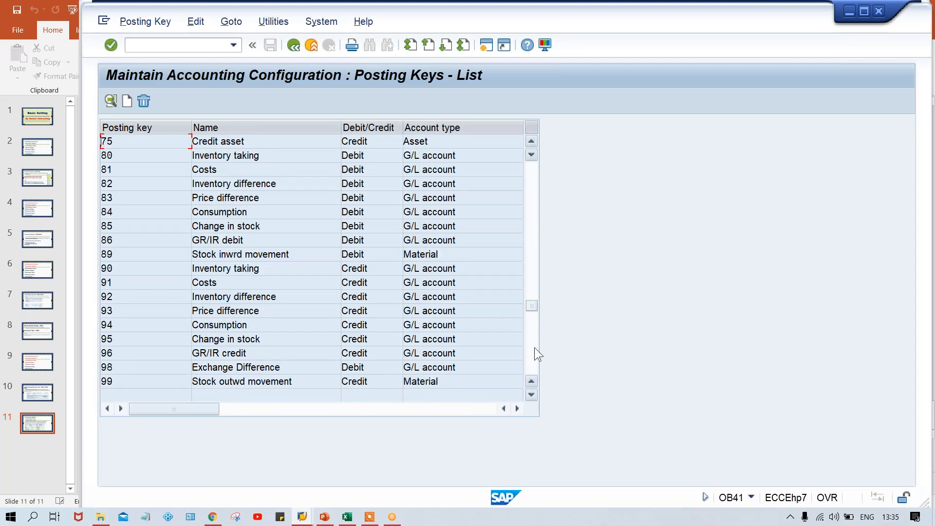
pyautogui.click(532, 349)
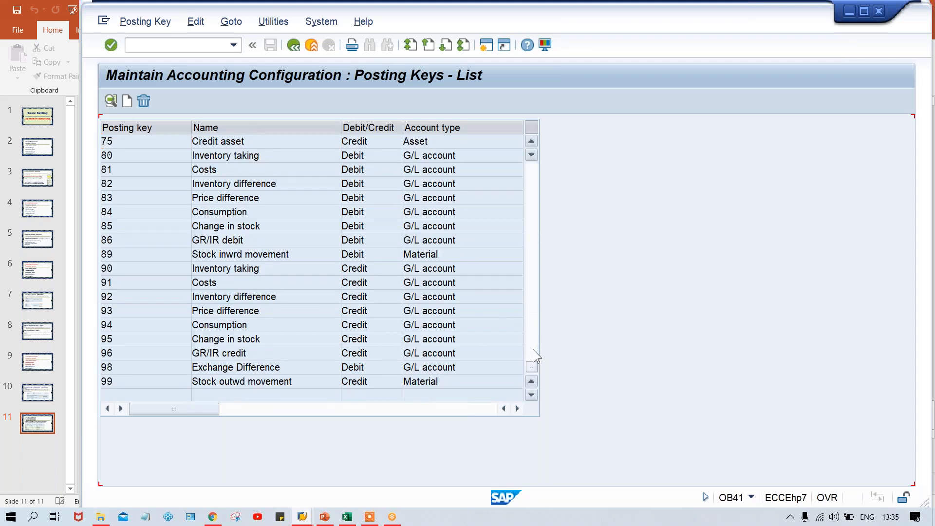
pyautogui.click(531, 236)
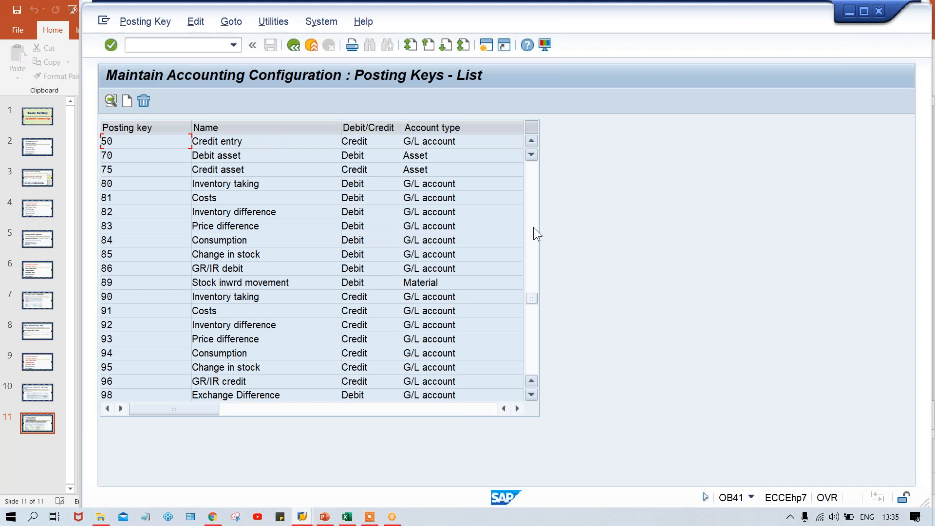
pyautogui.click(533, 227)
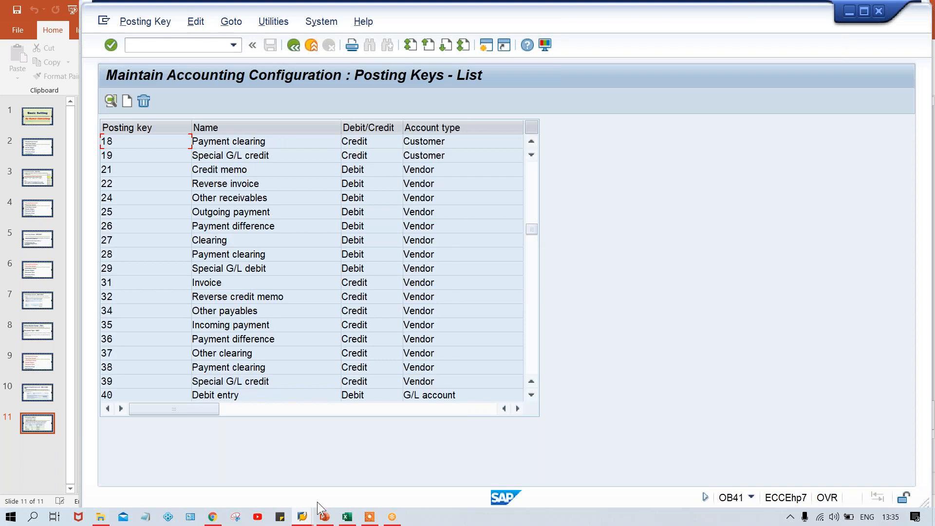
# Switch to the field status variants overview and position the list at variant TFSV
pyautogui.moveTo(302, 516)
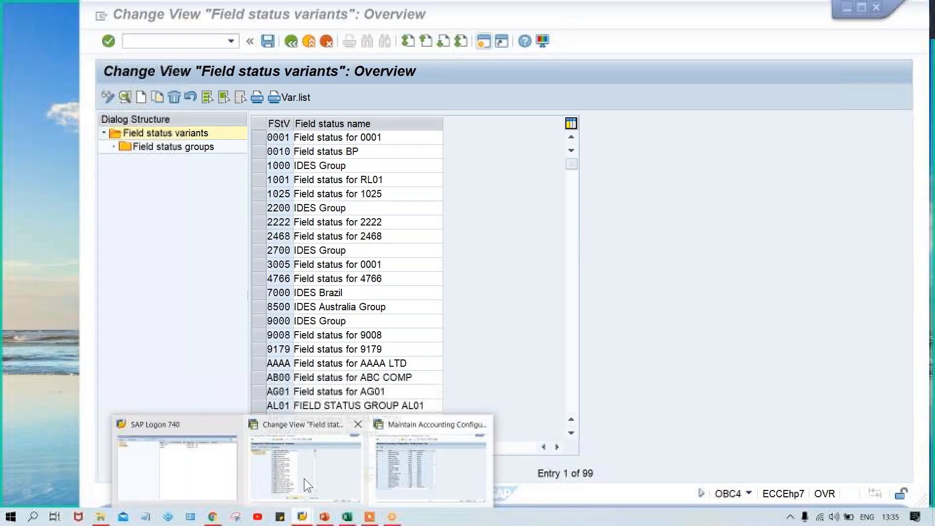
pyautogui.click(304, 478)
pyautogui.click(264, 139)
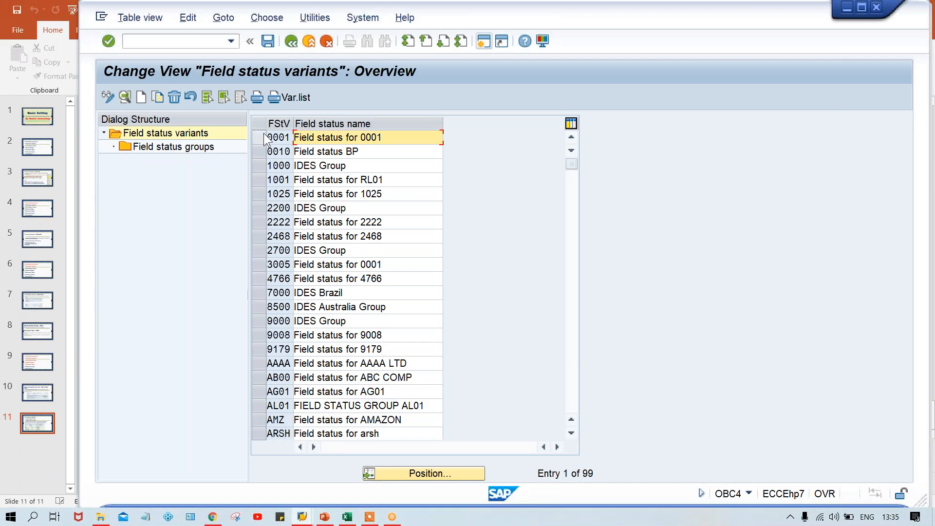
pyautogui.click(264, 134)
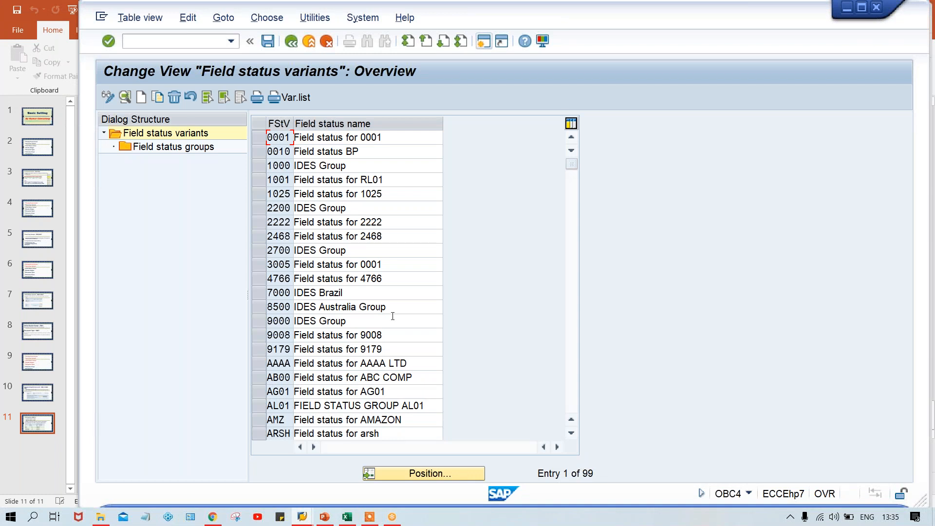
pyautogui.click(433, 473)
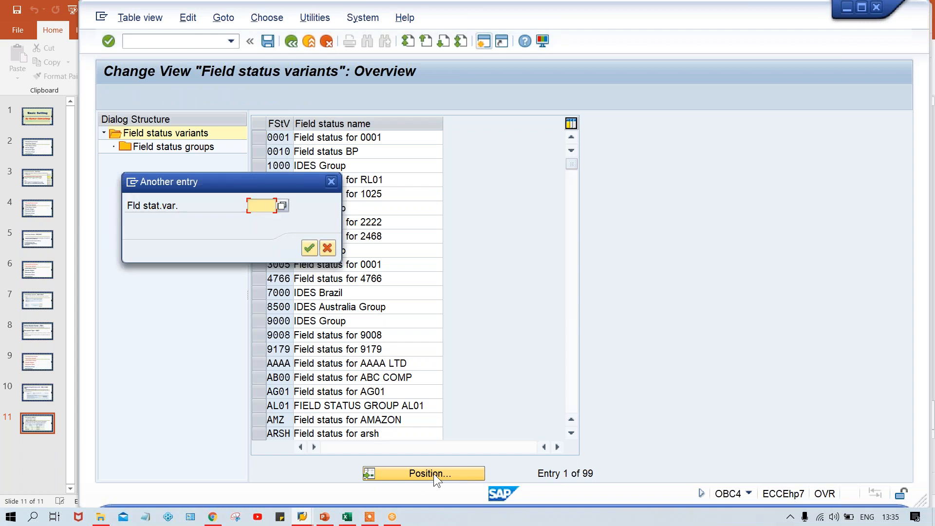
pyautogui.write('TFSV')
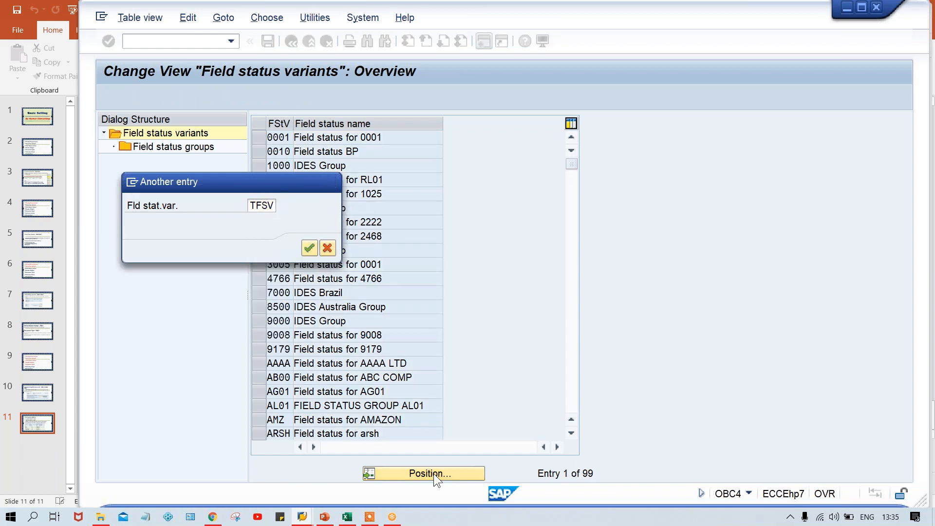
pyautogui.press('Return')
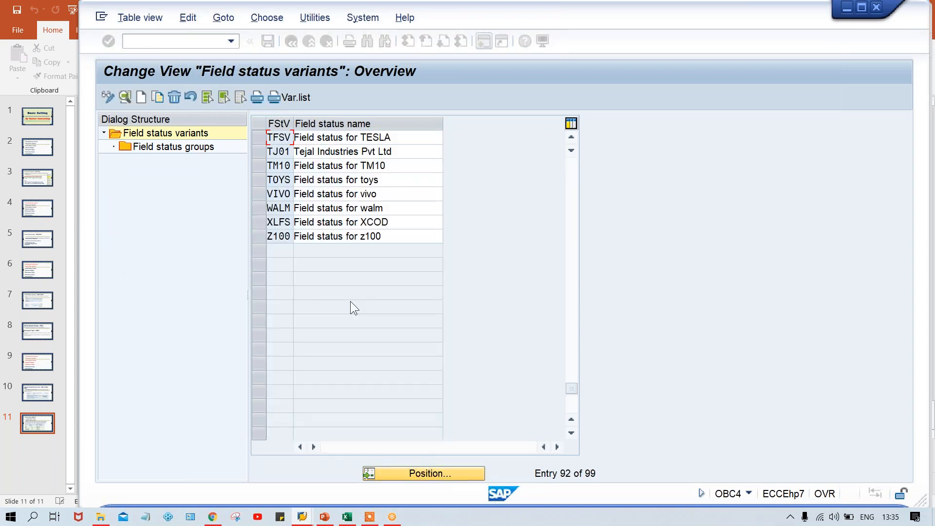
# Select variant TFSV and open its field status groups
pyautogui.click(259, 138)
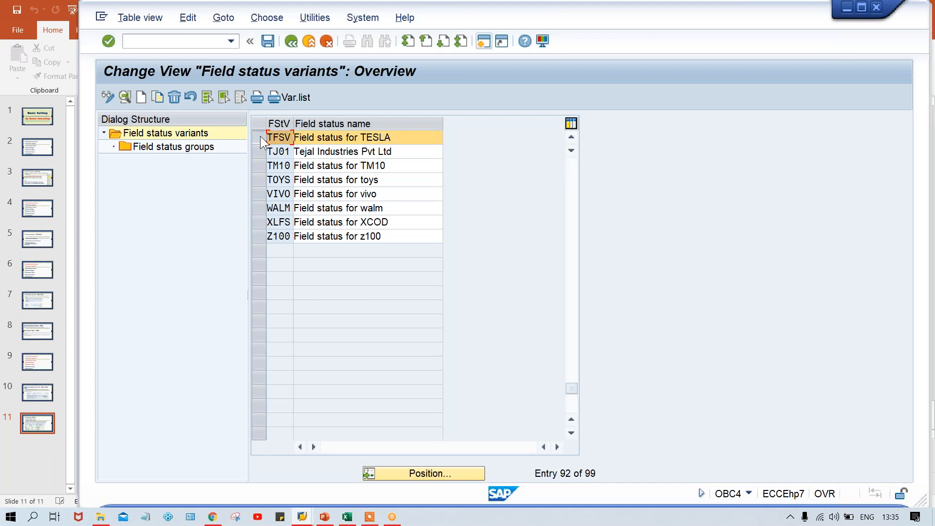
pyautogui.click(317, 136)
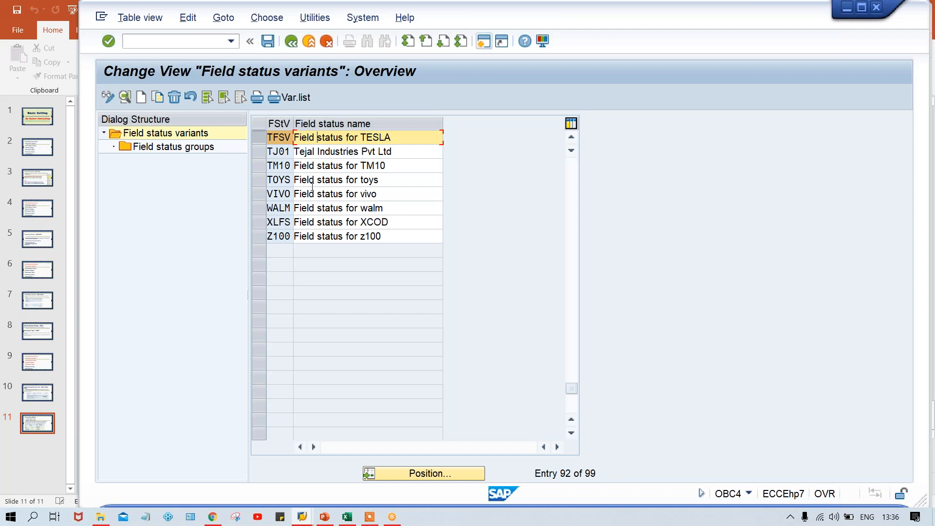
pyautogui.doubleClick(180, 148)
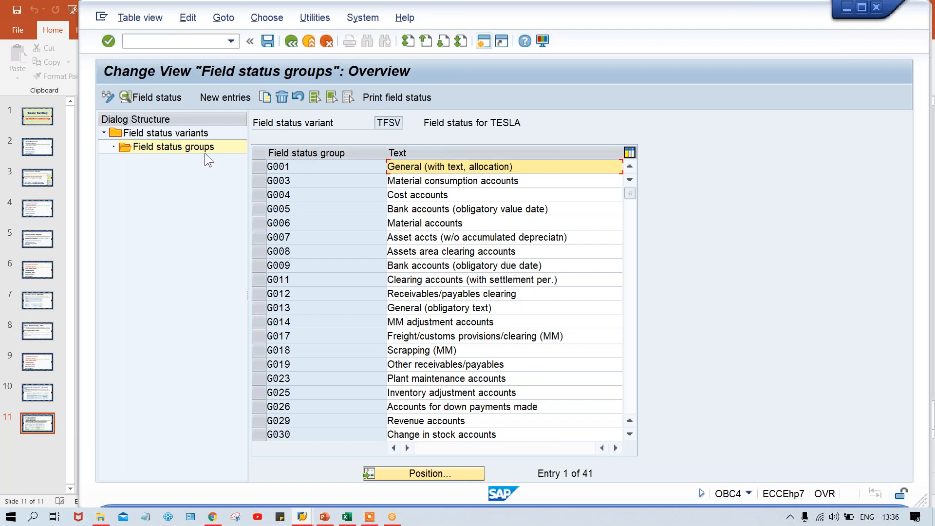
# Return to the field status variants, rename TFSV as "Field status for TM00" and save it in the proposed customizing request
pyautogui.click(183, 136)
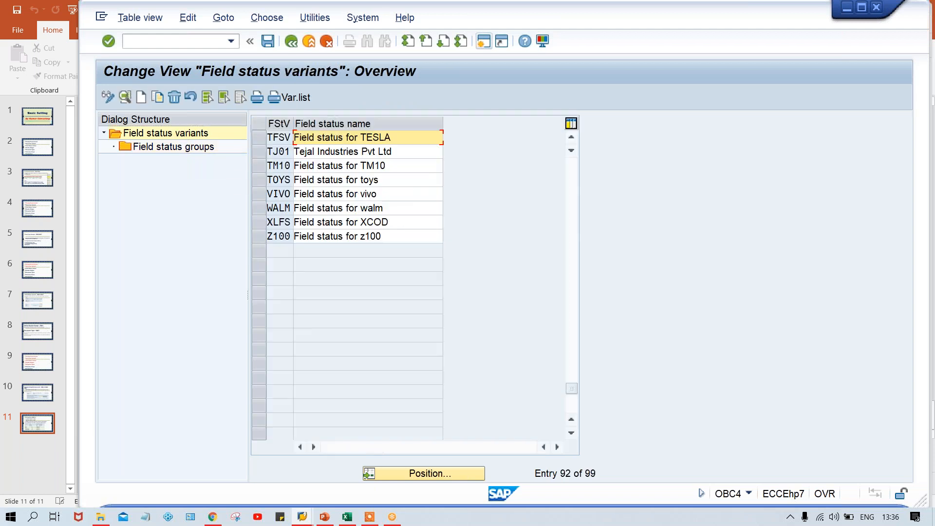
pyautogui.press('BackSpace')
pyautogui.press('BackSpace')
pyautogui.press('BackSpace')
pyautogui.press('BackSpace')
pyautogui.press('BackSpace')
pyautogui.press('Down')
pyautogui.press('Return')
pyautogui.hotkey('ctrl', 's')
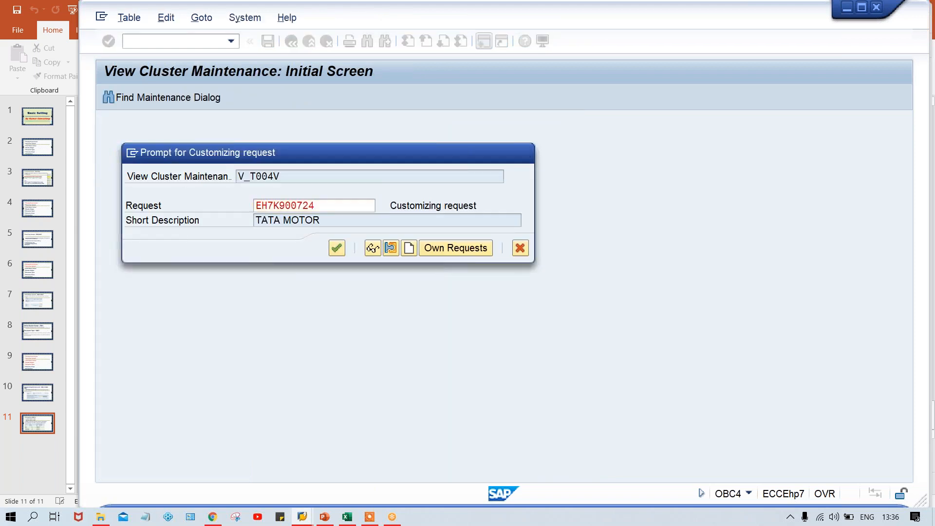
pyautogui.press('Return')
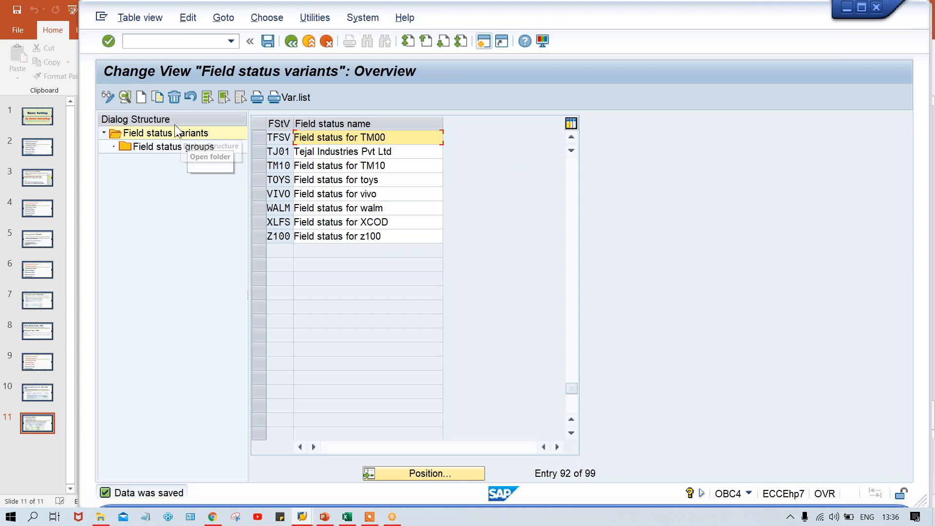
# Open the General data field status settings of group G001 in variant TFSV
pyautogui.click(259, 137)
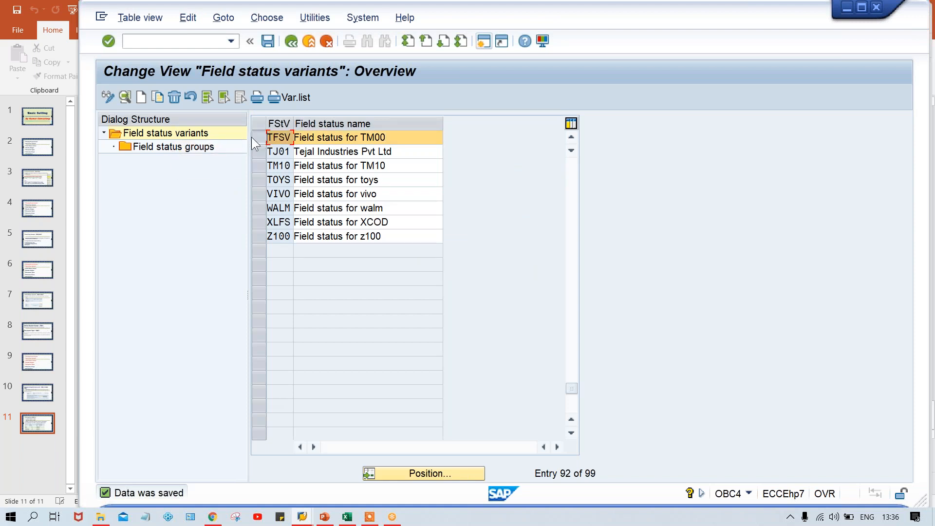
pyautogui.doubleClick(181, 148)
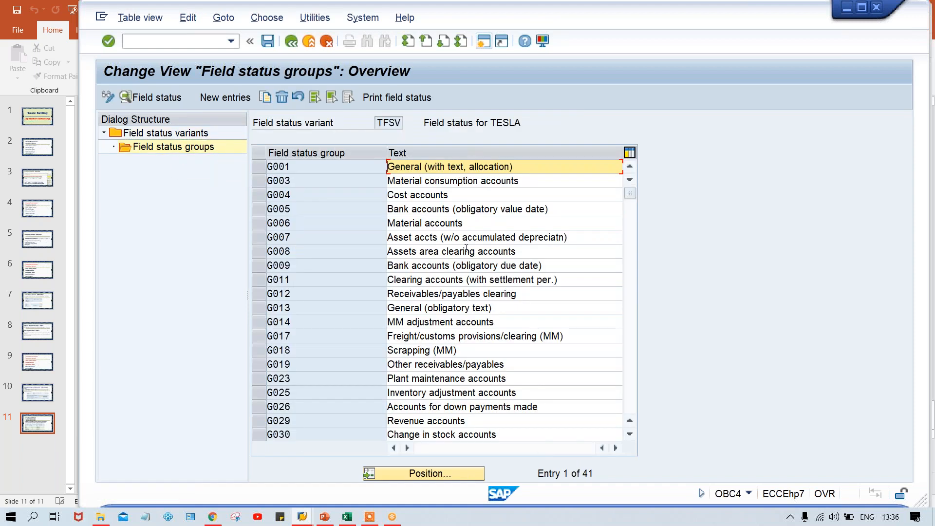
pyautogui.doubleClick(343, 166)
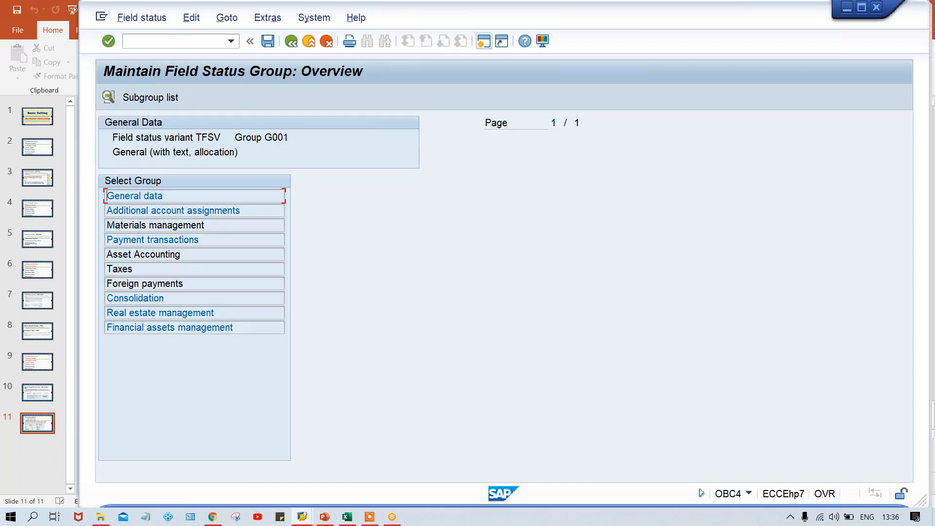
pyautogui.doubleClick(190, 195)
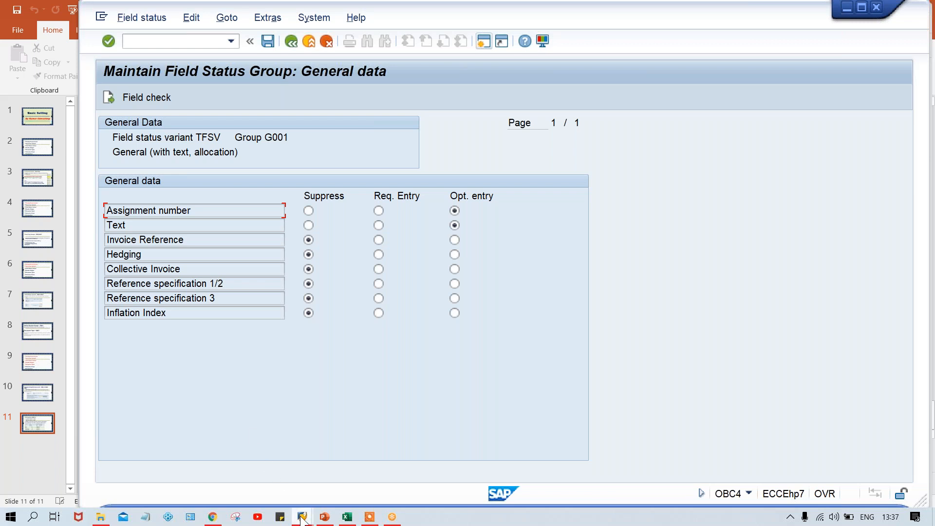
# Switch to the posting keys list and open the General data field status settings of posting key 40
pyautogui.moveTo(302, 518)
pyautogui.click(440, 478)
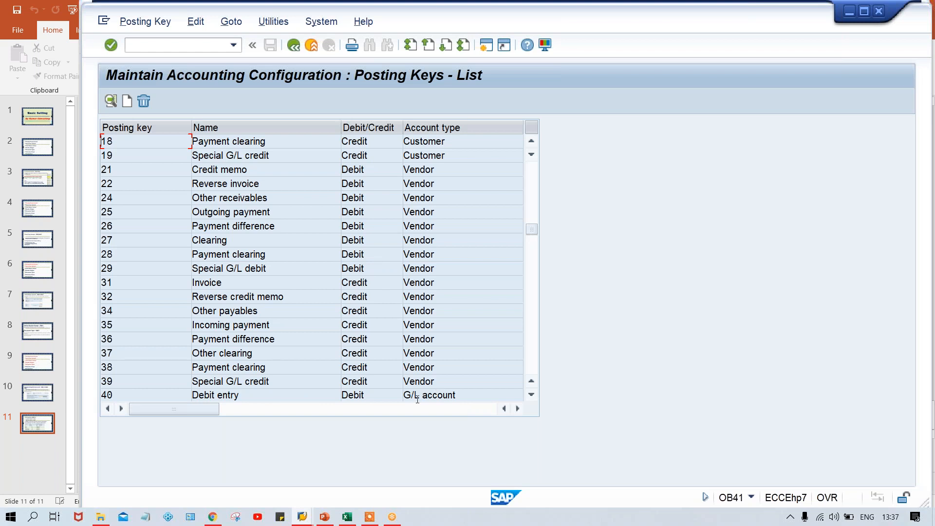
pyautogui.doubleClick(166, 392)
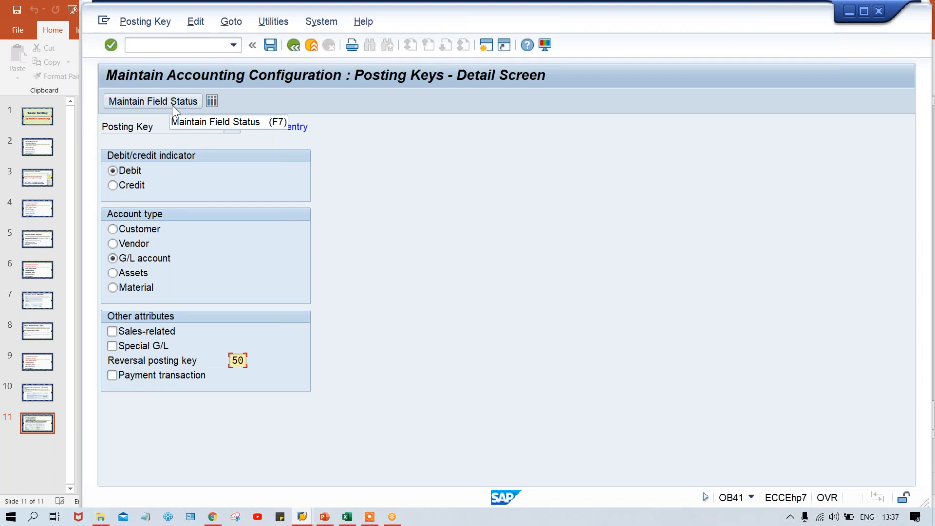
pyautogui.click(172, 104)
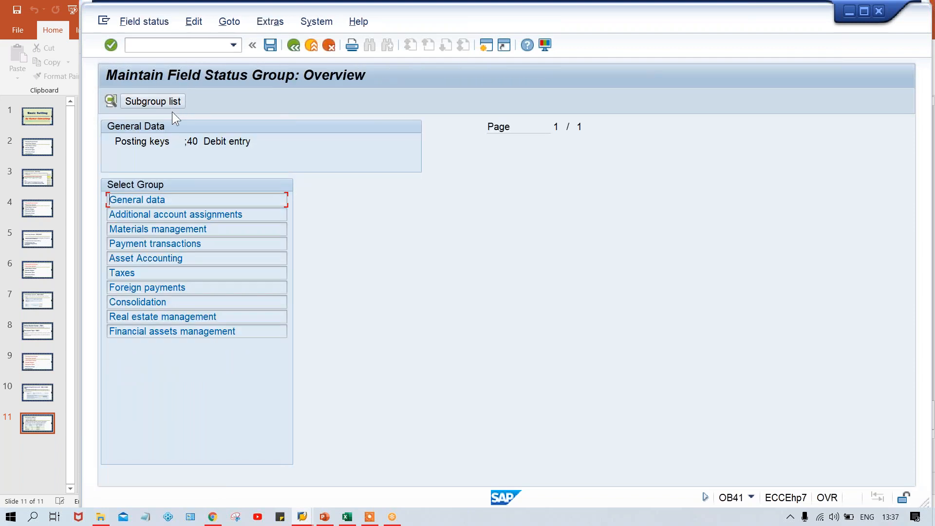
pyautogui.doubleClick(193, 205)
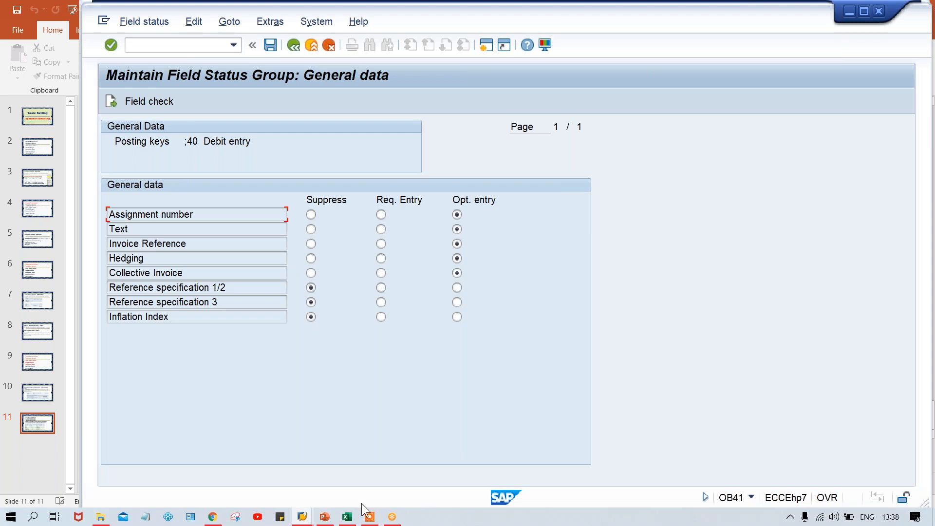
# Switch to the Class workbook in Excel and enter TM00 in cell E6 and TFSV in cell F6
pyautogui.click(349, 517)
pyautogui.click(353, 265)
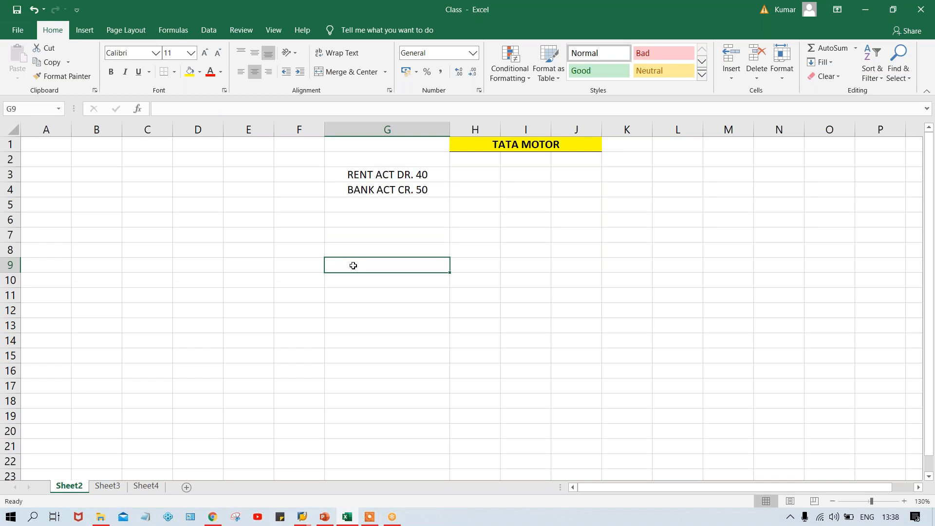
pyautogui.click(347, 233)
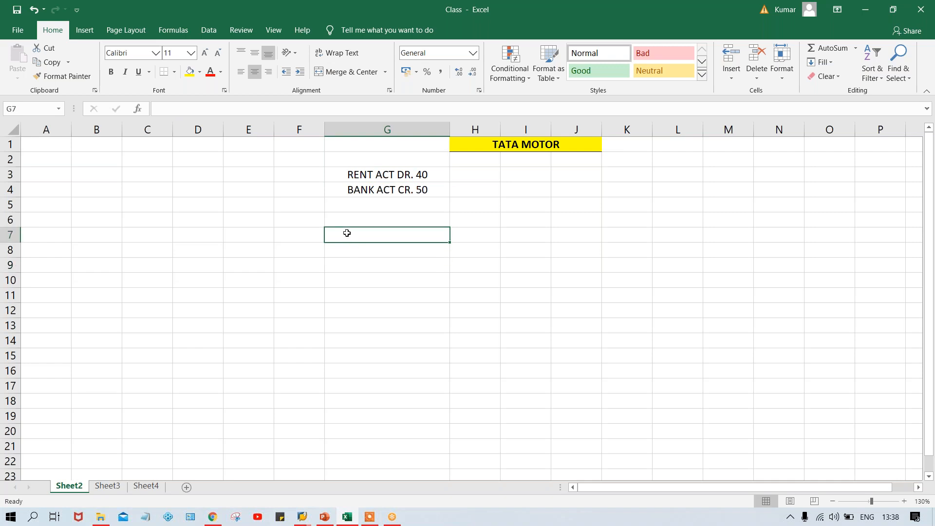
pyautogui.click(231, 218)
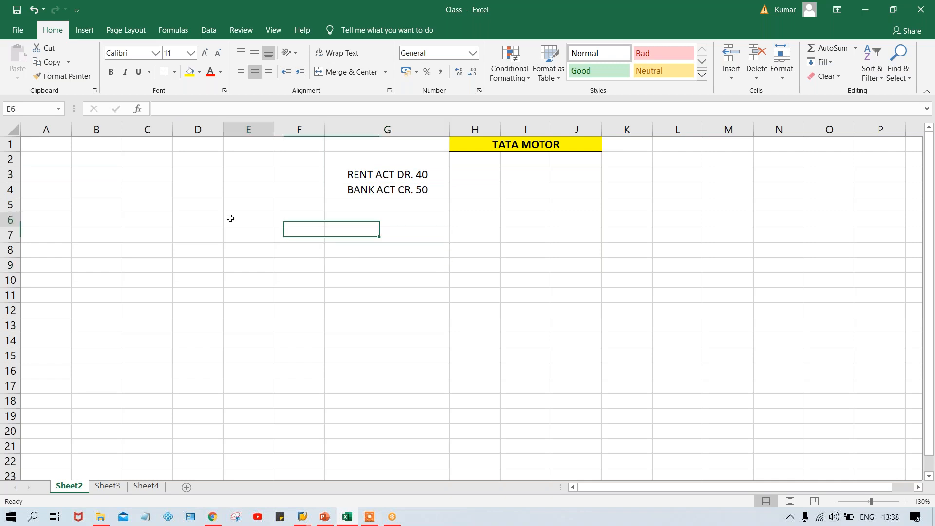
pyautogui.write('TMM')
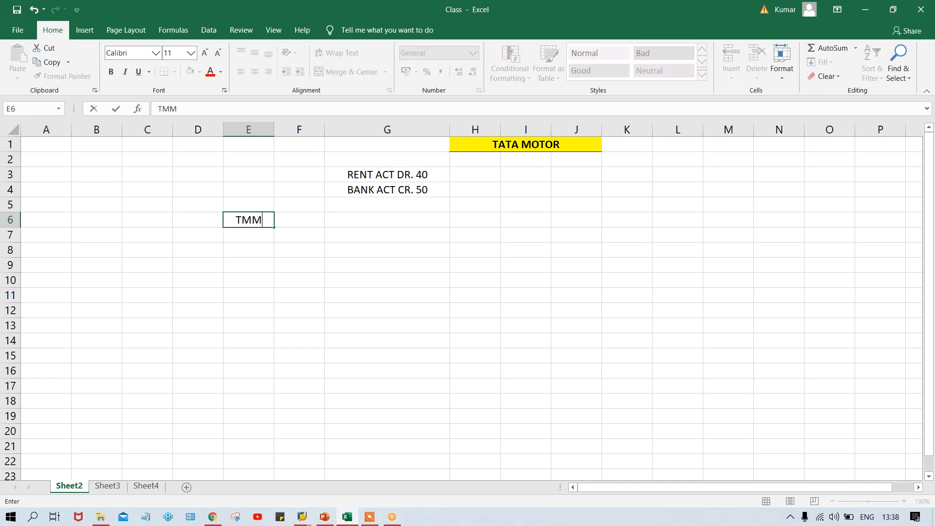
pyautogui.press('BackSpace')
pyautogui.write('00')
pyautogui.press('Tab')
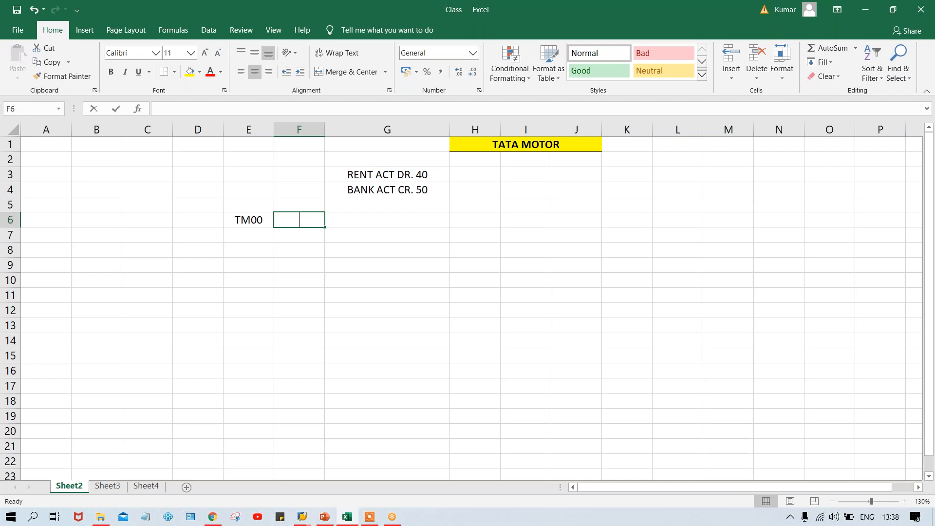
pyautogui.write('TFSV')
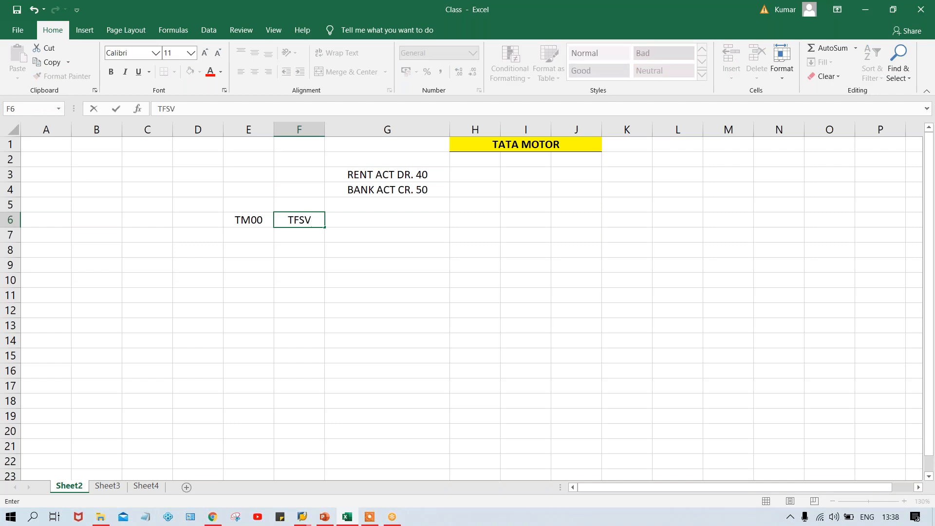
pyautogui.press('Return')
pyautogui.click(293, 219)
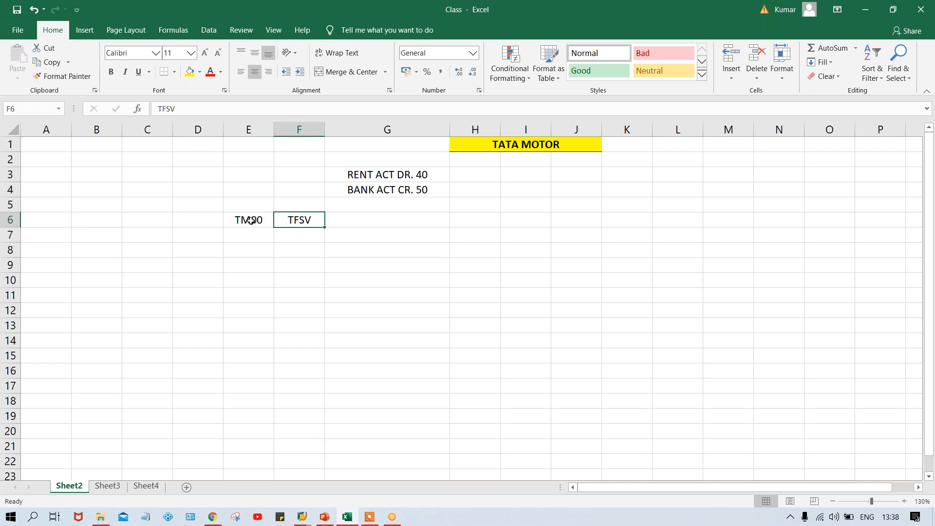
pyautogui.click(254, 220)
pyautogui.click(305, 217)
pyautogui.click(251, 220)
pyautogui.click(321, 219)
pyautogui.click(257, 219)
pyautogui.click(300, 218)
pyautogui.click(251, 218)
# Enter TPPV in cell F7, below TFSV
pyautogui.click(296, 239)
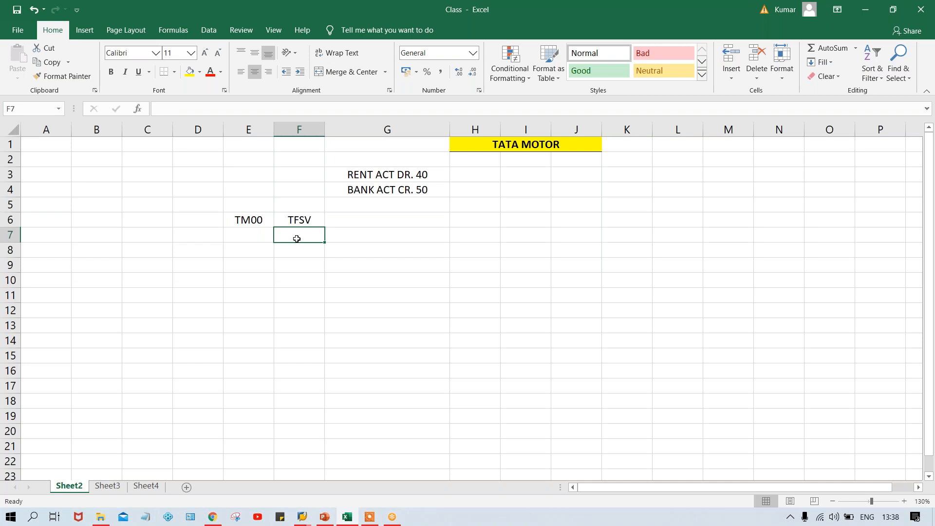
pyautogui.write('TPPV')
pyautogui.press('Return')
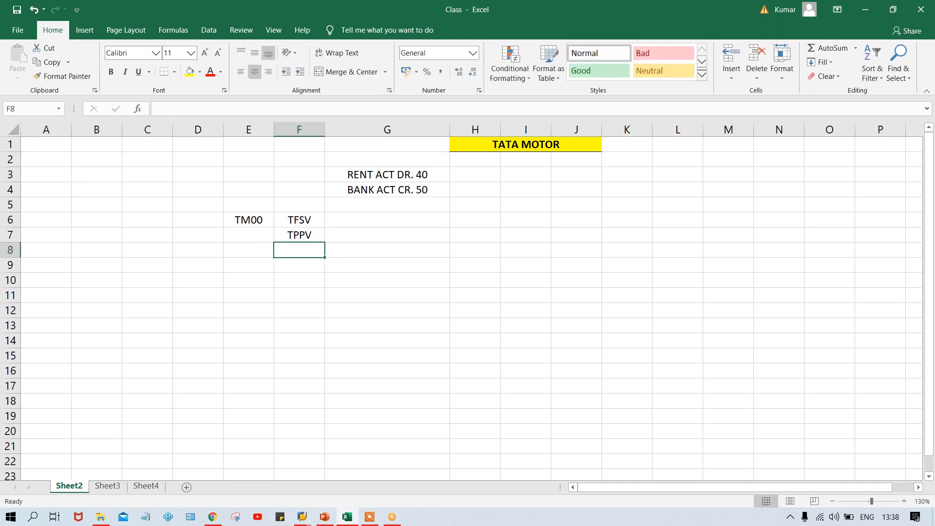
pyautogui.click(285, 235)
pyautogui.click(255, 236)
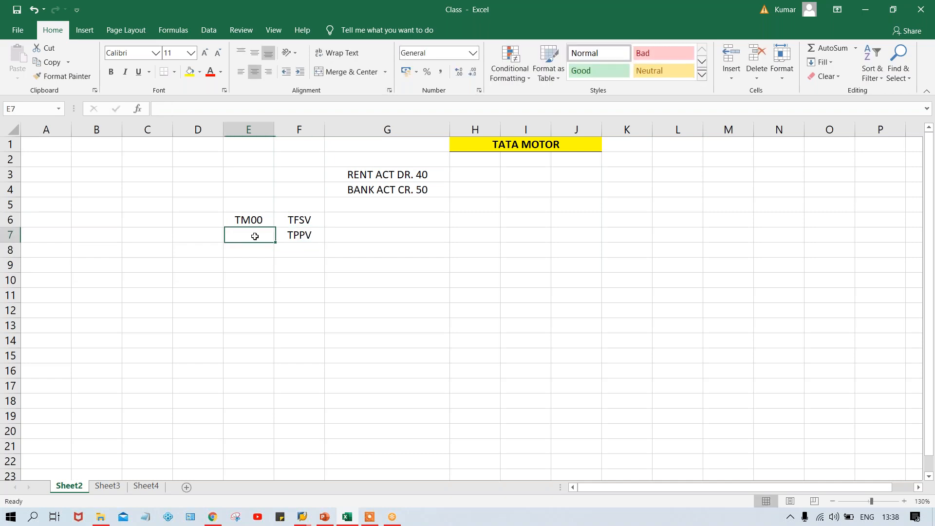
# Copy TM00 from cell E6 down into cell E7, beside TPPV
pyautogui.hotkey('ctrl', 'd')
# Review the company code and variant pairs in rows 6 and 7, comparing TFSV and TPPV for TM00
pyautogui.click(286, 219)
pyautogui.click(295, 236)
pyautogui.click(300, 219)
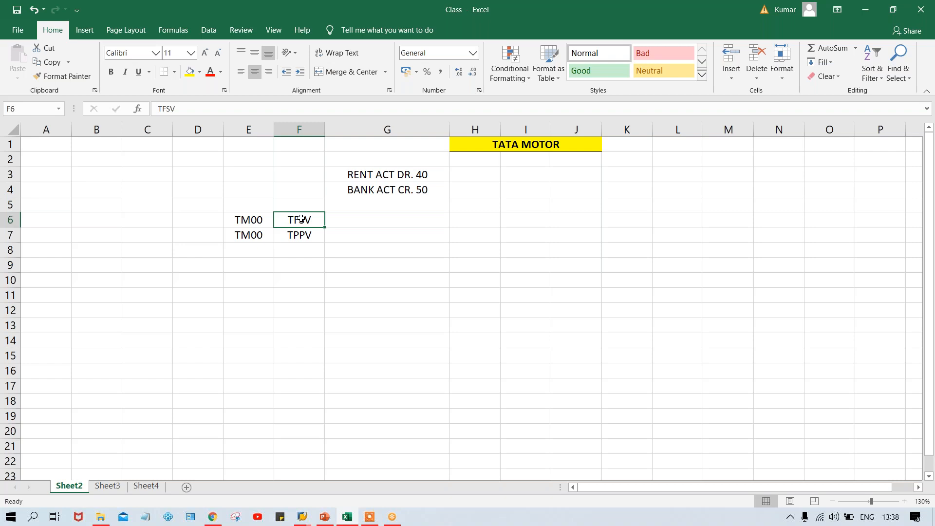
pyautogui.click(306, 239)
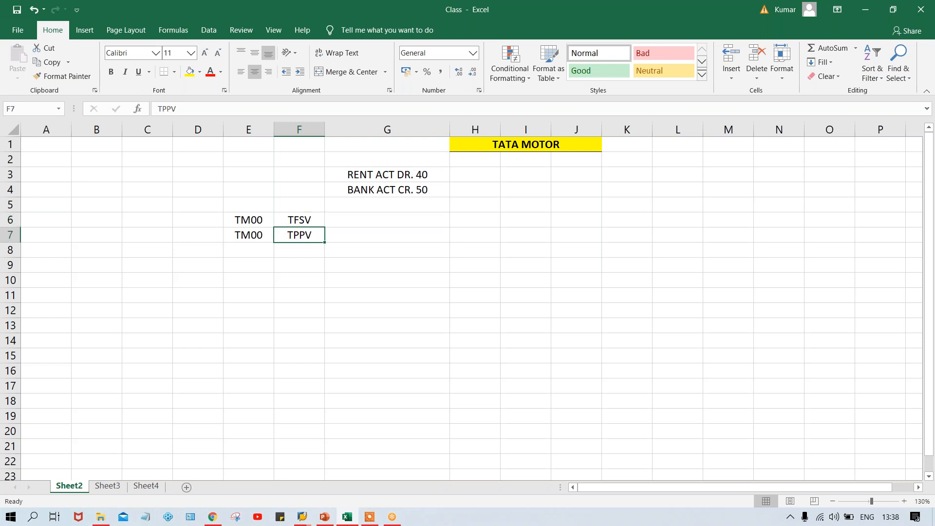
pyautogui.click(302, 219)
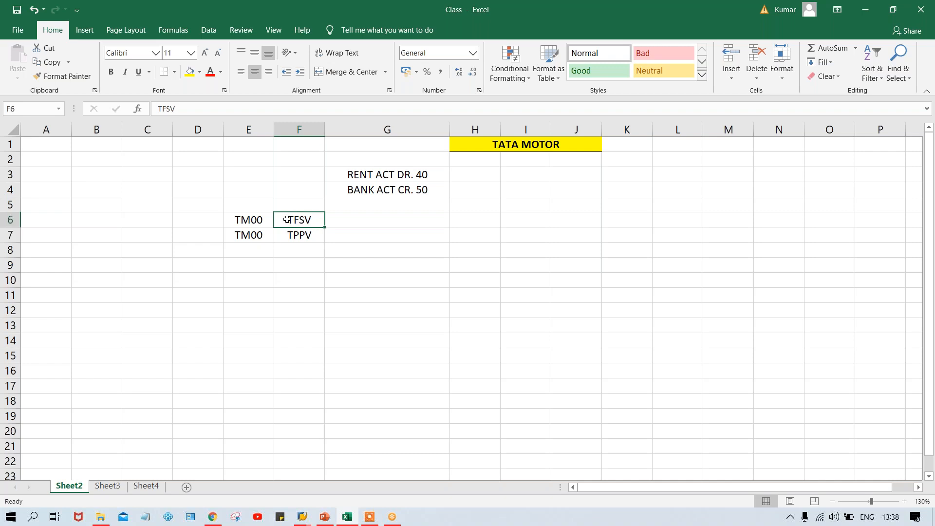
pyautogui.click(247, 220)
pyautogui.click(300, 219)
pyautogui.click(260, 220)
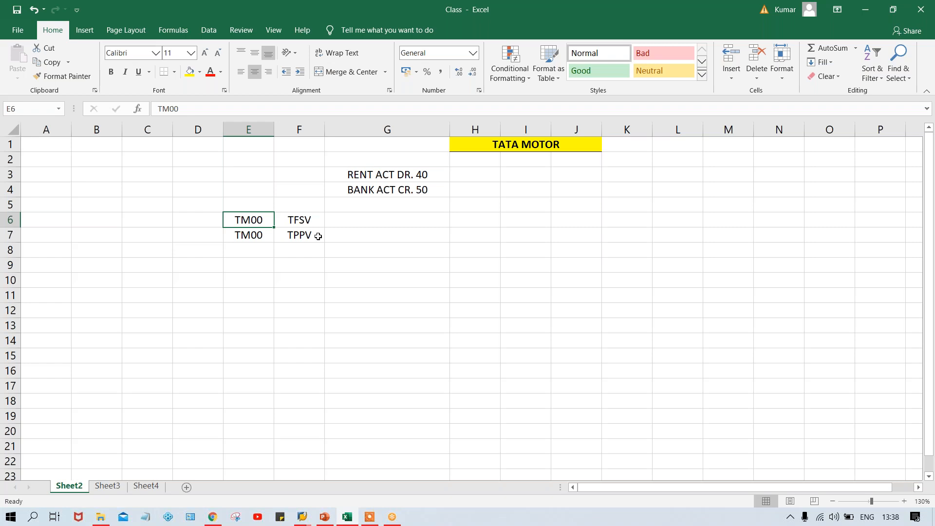
pyautogui.click(298, 235)
pyautogui.click(252, 237)
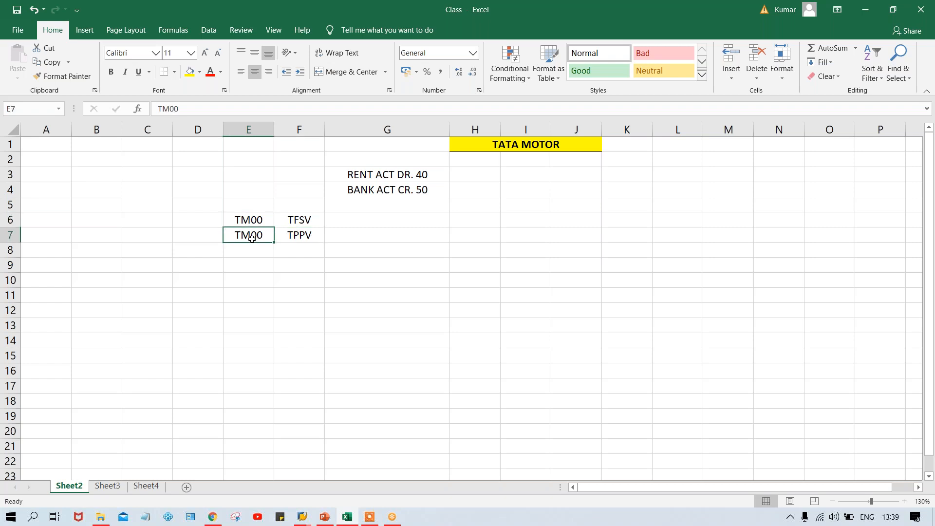
pyautogui.click(280, 239)
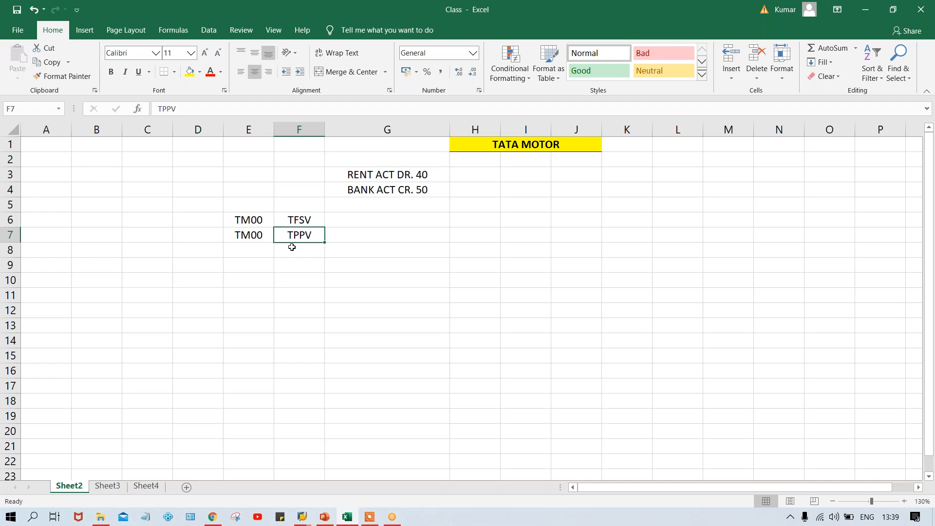
# Enter TC00 in cell E8 and copy TPPV from cell F7 down into F8
pyautogui.click(242, 246)
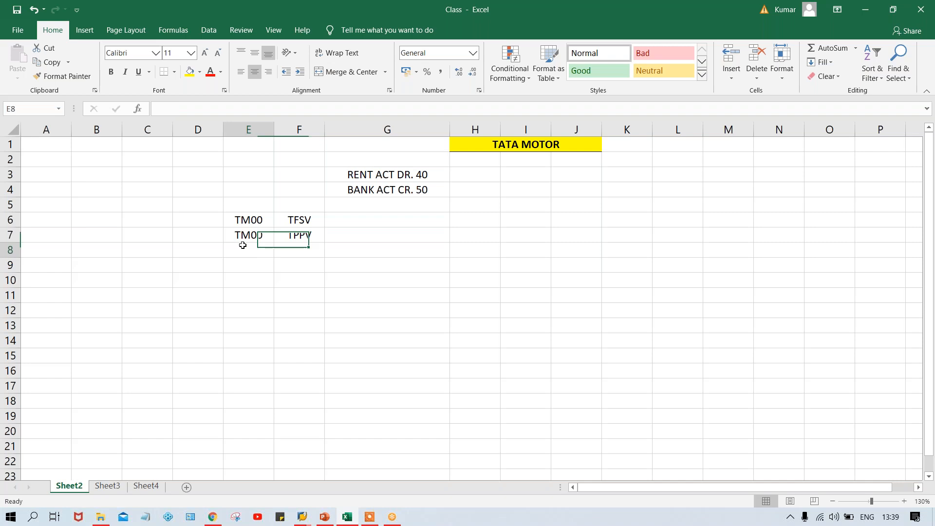
pyautogui.write('TC00')
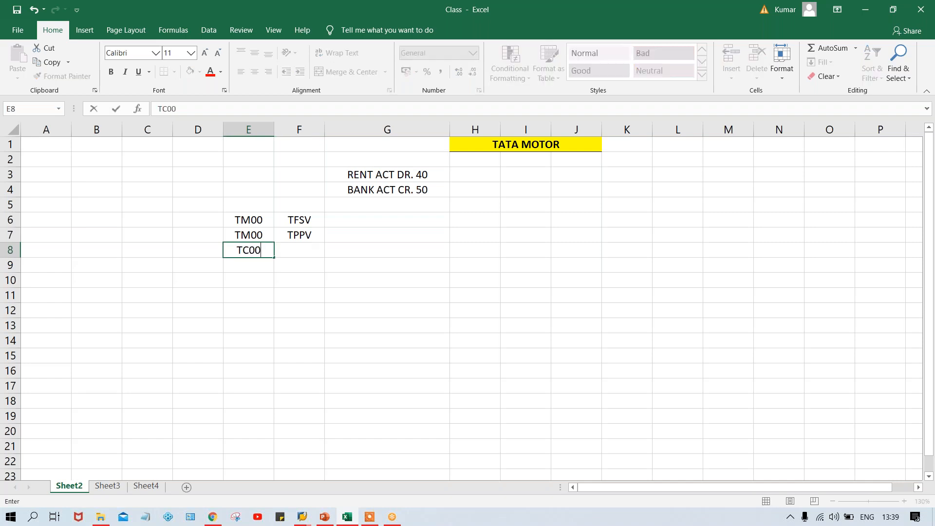
pyautogui.press('Tab')
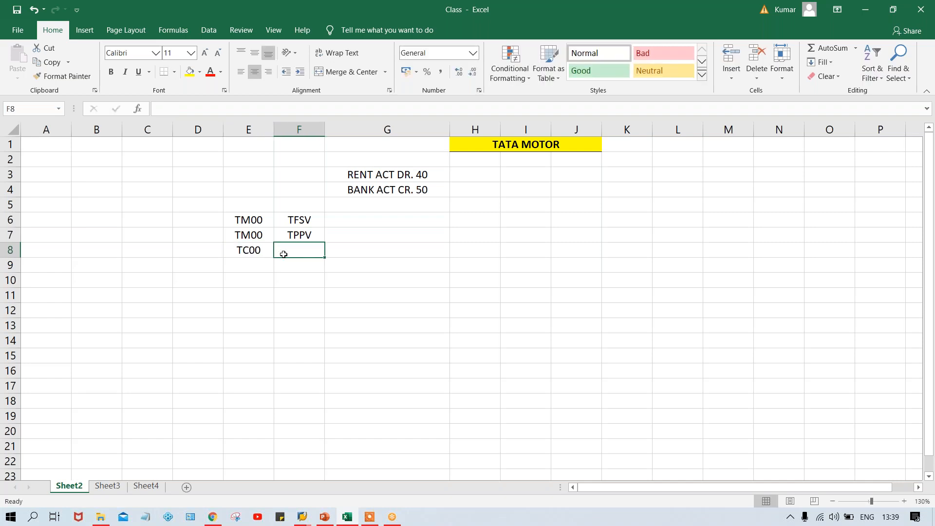
pyautogui.hotkey('ctrl', 'd')
pyautogui.click(237, 253)
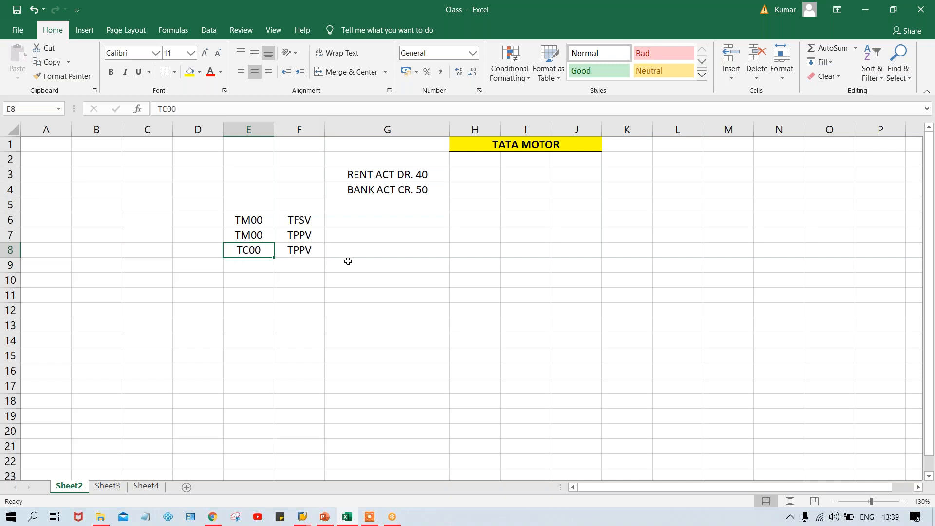
pyautogui.click(308, 250)
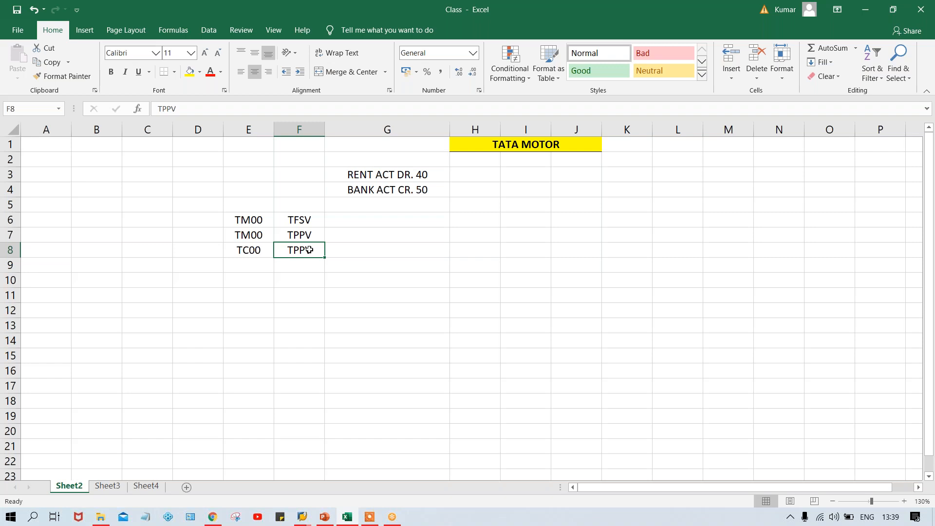
pyautogui.click(298, 237)
pyautogui.click(244, 219)
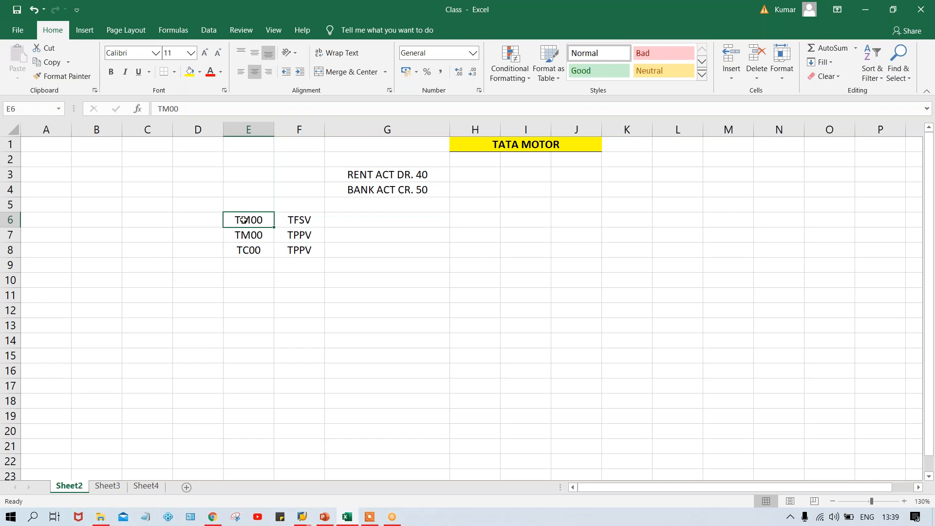
pyautogui.click(305, 220)
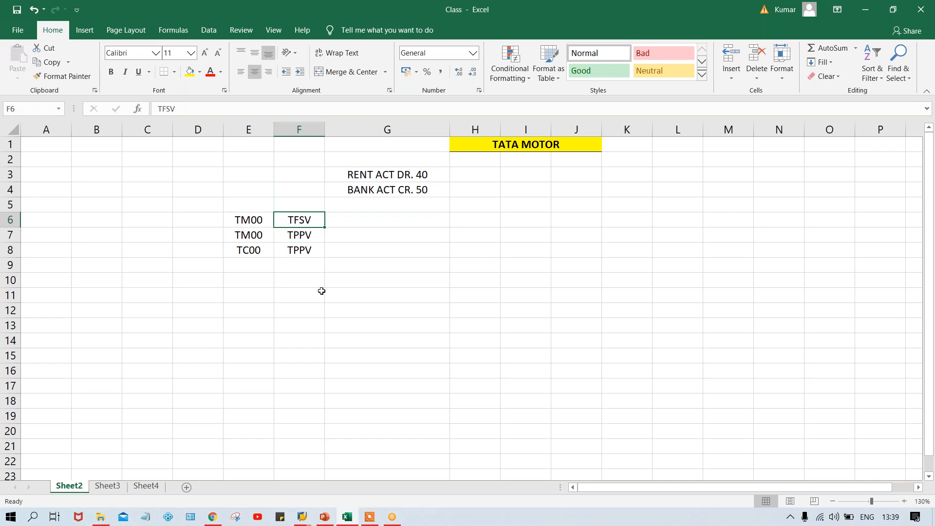
# Enter DT in cell F9, below the variants
pyautogui.click(295, 268)
pyautogui.write('DT')
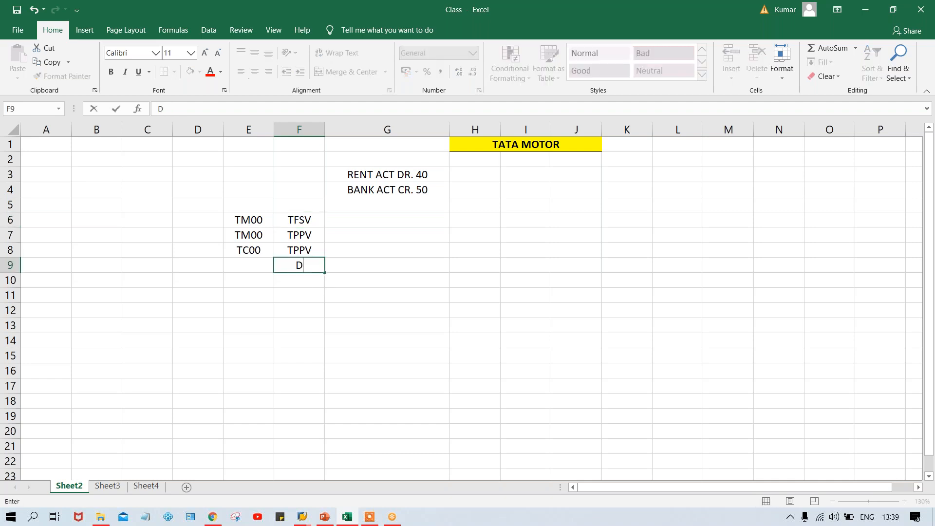
pyautogui.press('Return')
pyautogui.click(294, 268)
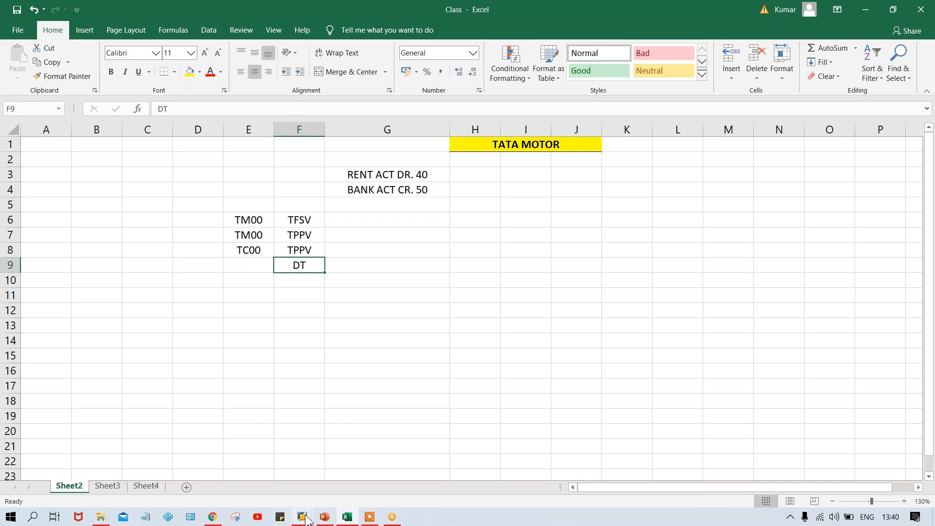
# Switch to SAP Logon and open the SAP FICO_1 logon screen to examine its Client field
pyautogui.moveTo(303, 517)
pyautogui.click(167, 469)
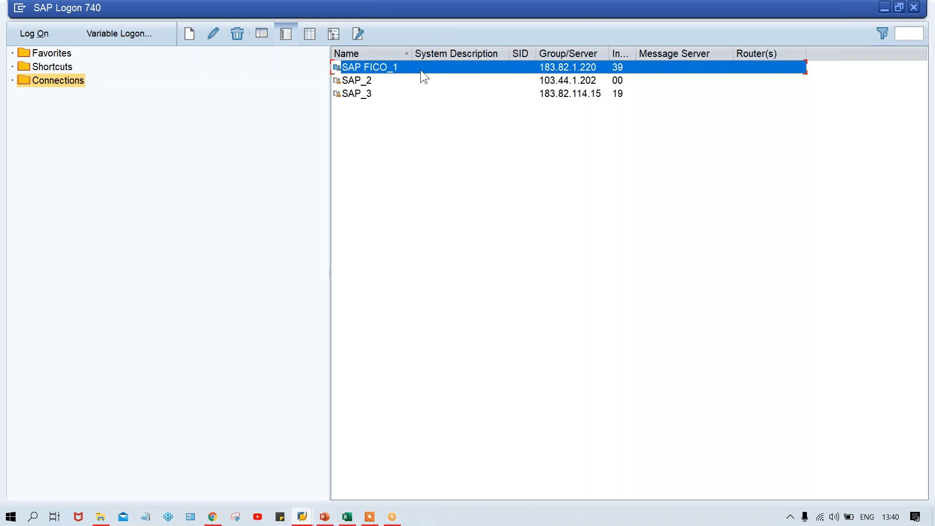
pyautogui.doubleClick(421, 71)
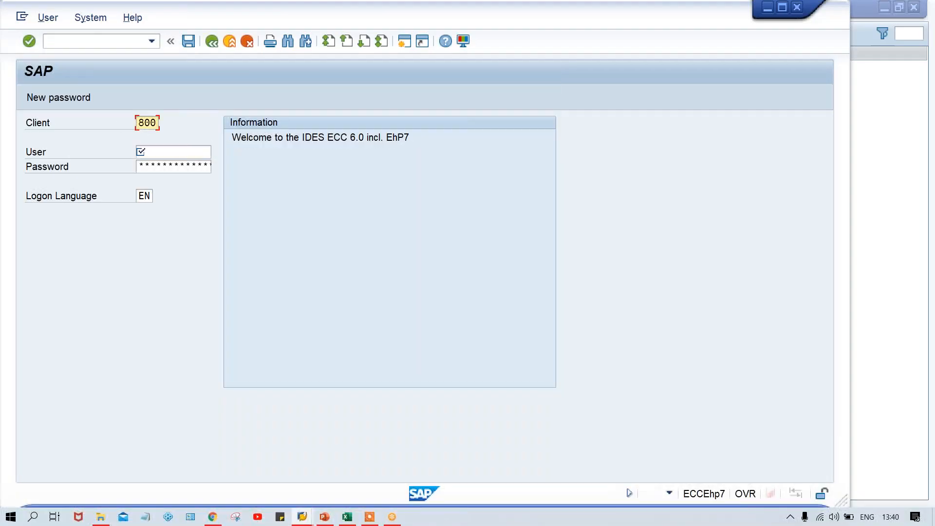
pyautogui.click(140, 126)
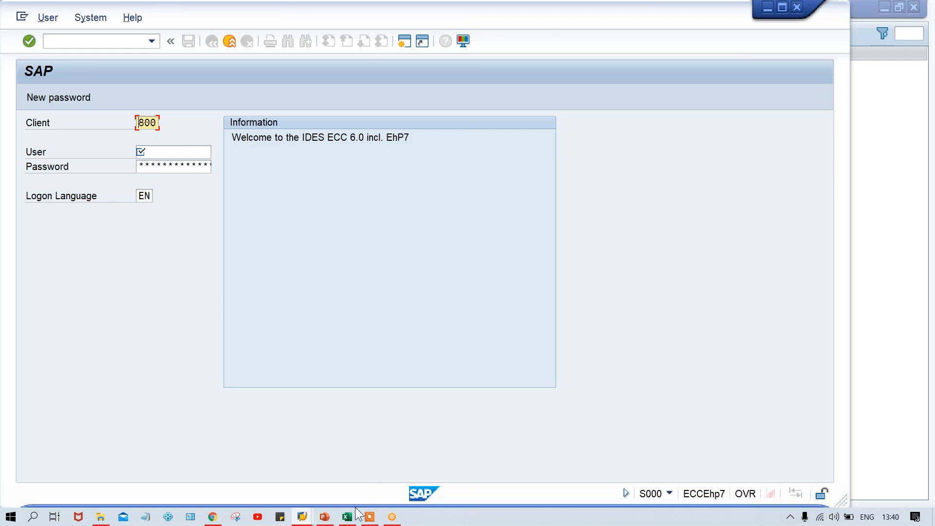
# Switch back to the Class workbook in Excel and enter PK in cell F10, below DT
pyautogui.moveTo(308, 520)
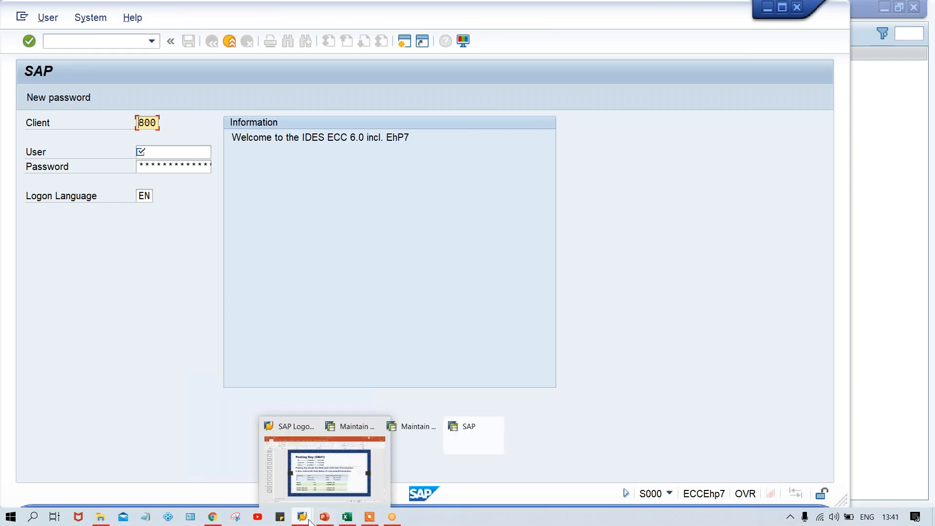
pyautogui.click(347, 516)
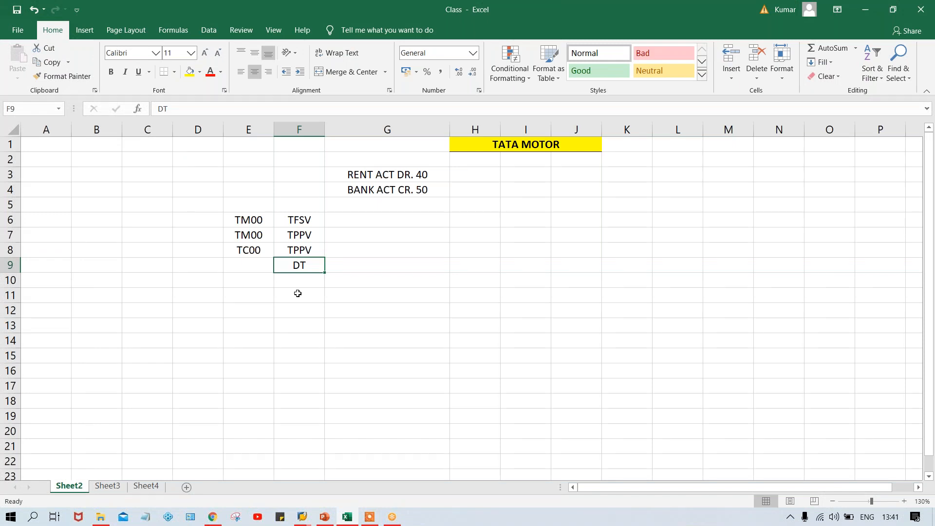
pyautogui.press('Down')
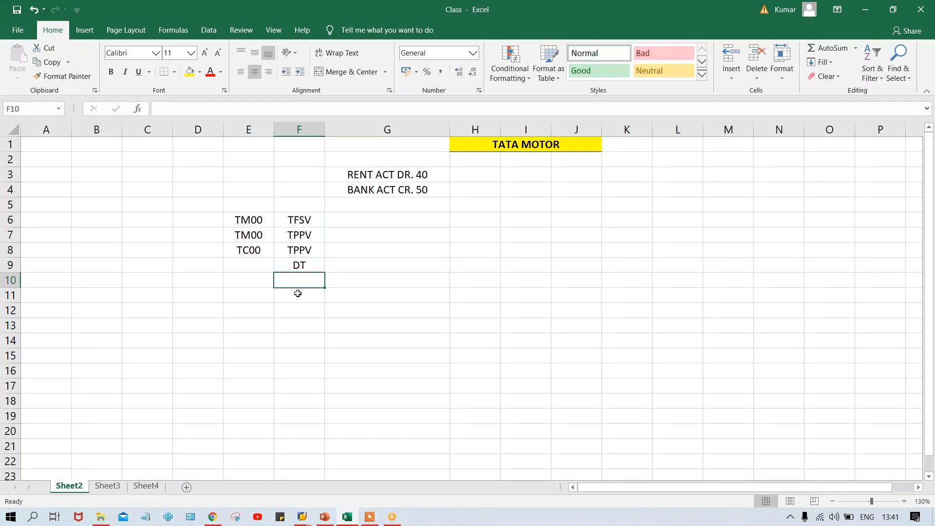
pyautogui.write('PK')
pyautogui.press('Return')
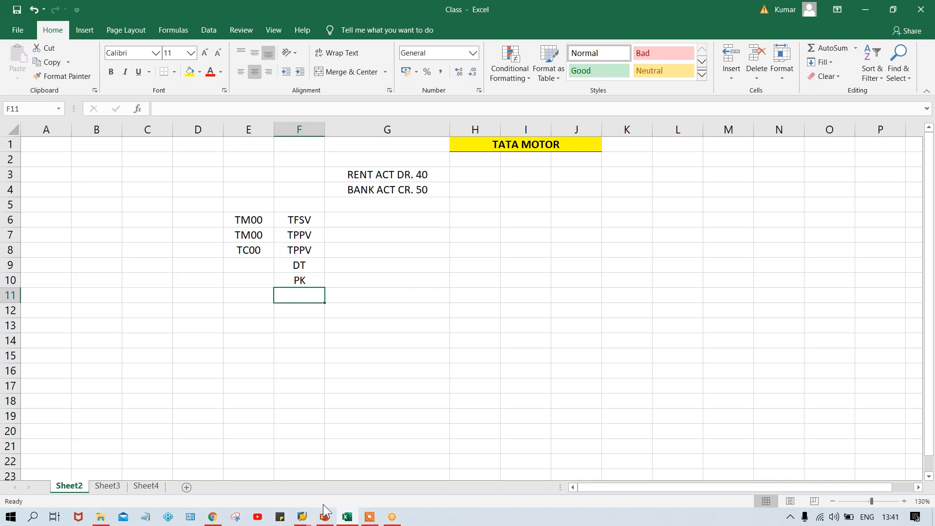
# Switch to SAP's General data settings of group G001 in variant TFSV and set Assignment number to required entry
pyautogui.moveTo(303, 517)
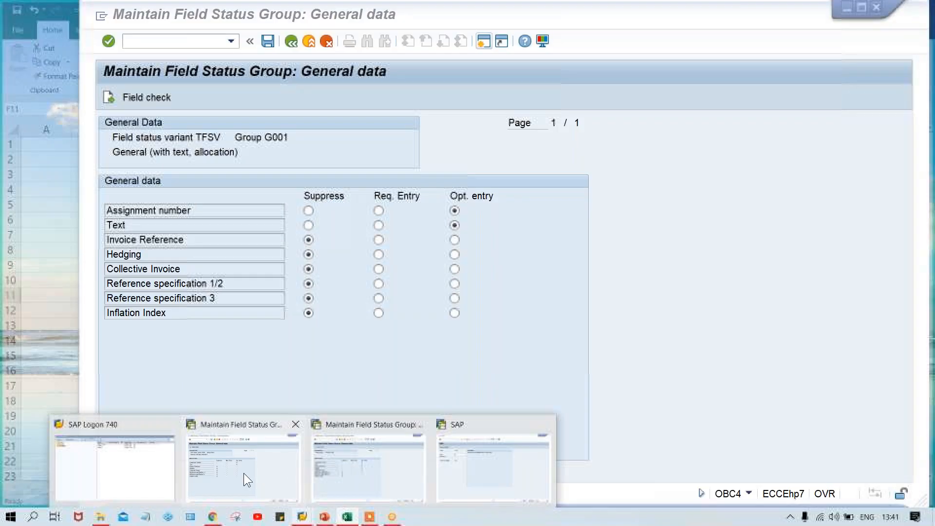
pyautogui.click(243, 472)
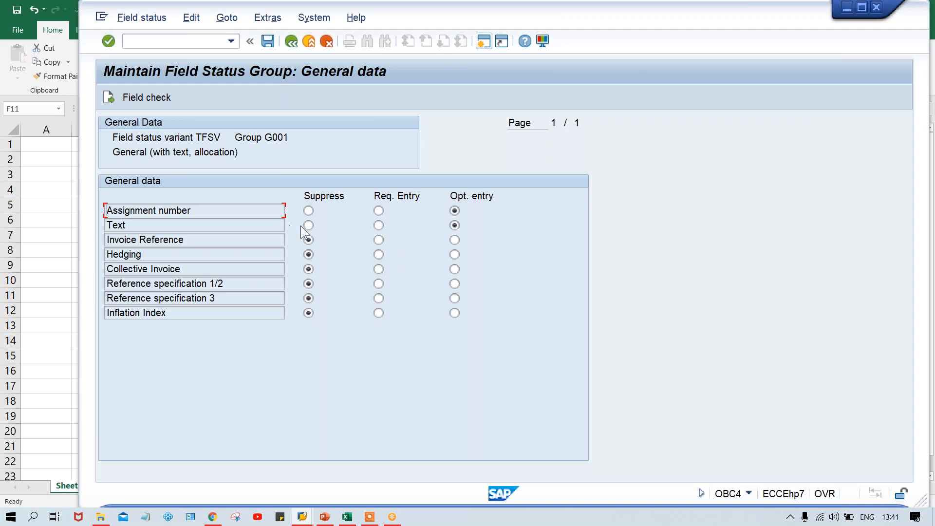
pyautogui.click(380, 210)
pyautogui.click(218, 137)
# Switch to the General data settings of posting key 40 and try required entry for Text, restoring it to optional entry
pyautogui.moveTo(300, 520)
pyautogui.click(355, 476)
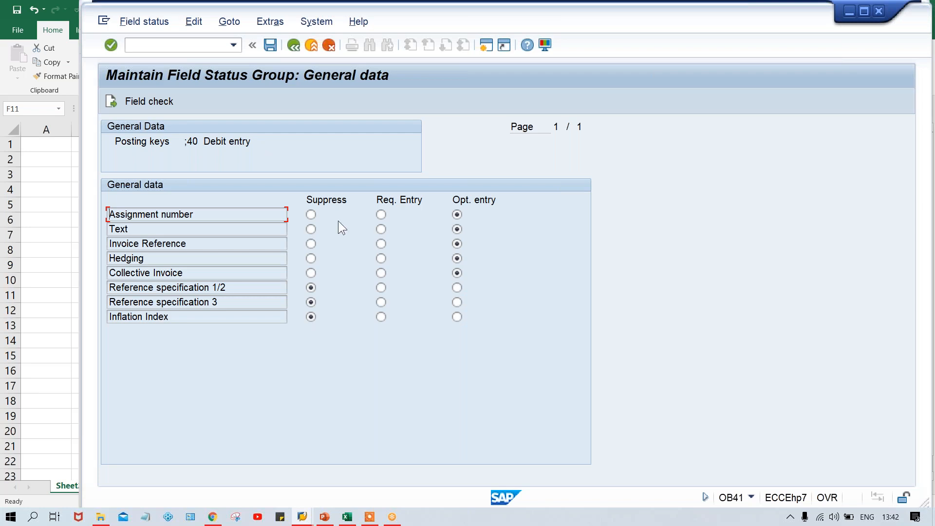
pyautogui.click(381, 230)
pyautogui.click(456, 229)
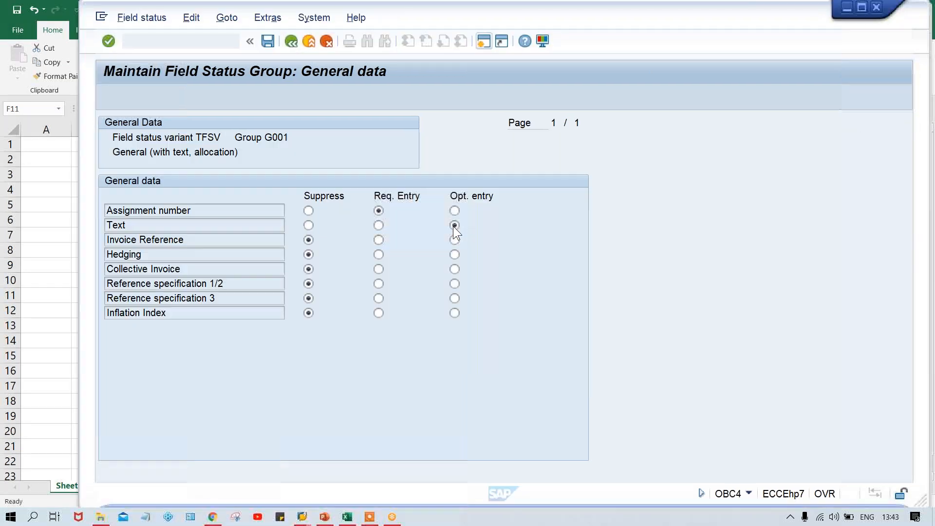
# Return Assignment number of group G001 in variant TFSV to optional entry, and try required entry for Text before restoring optional entry
pyautogui.click(455, 210)
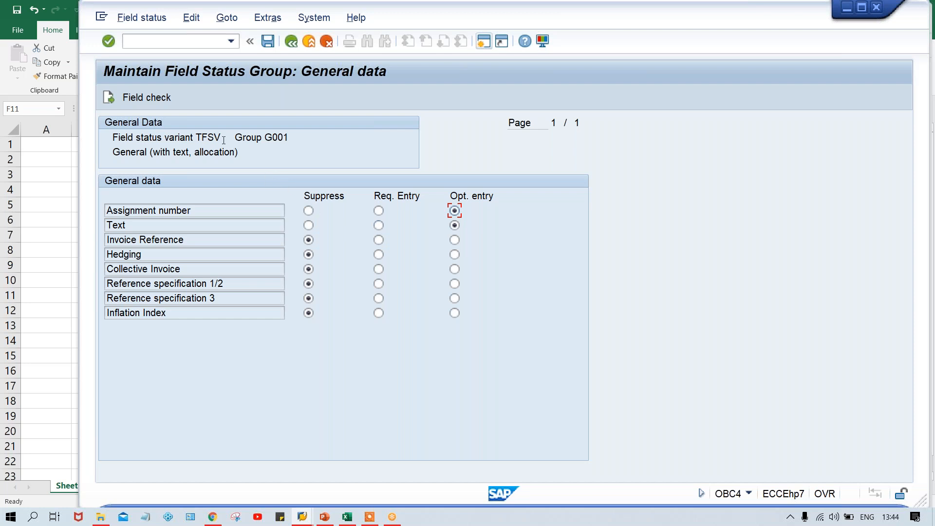
pyautogui.click(379, 226)
pyautogui.click(453, 226)
# Switch to the Basic Settings presentation in PowerPoint and review the Posting Key (OB41) slide
pyautogui.moveTo(322, 519)
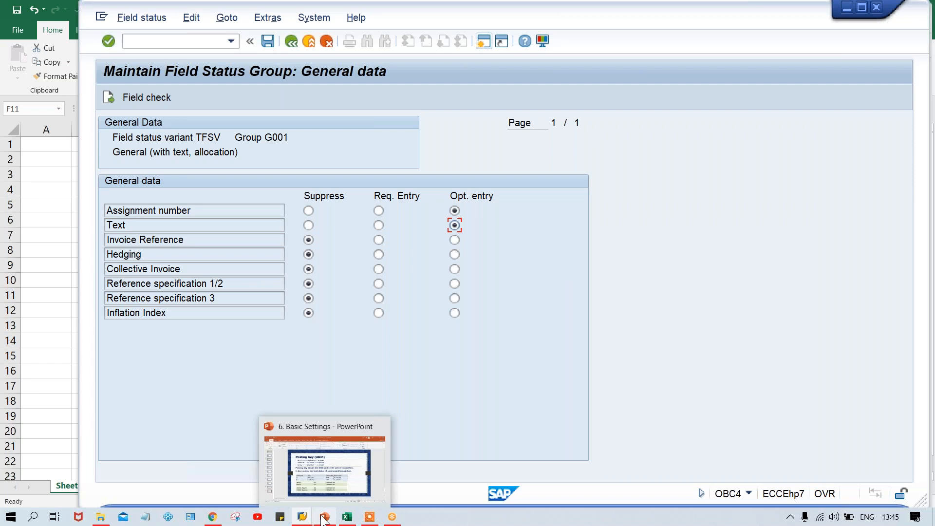
pyautogui.click(325, 489)
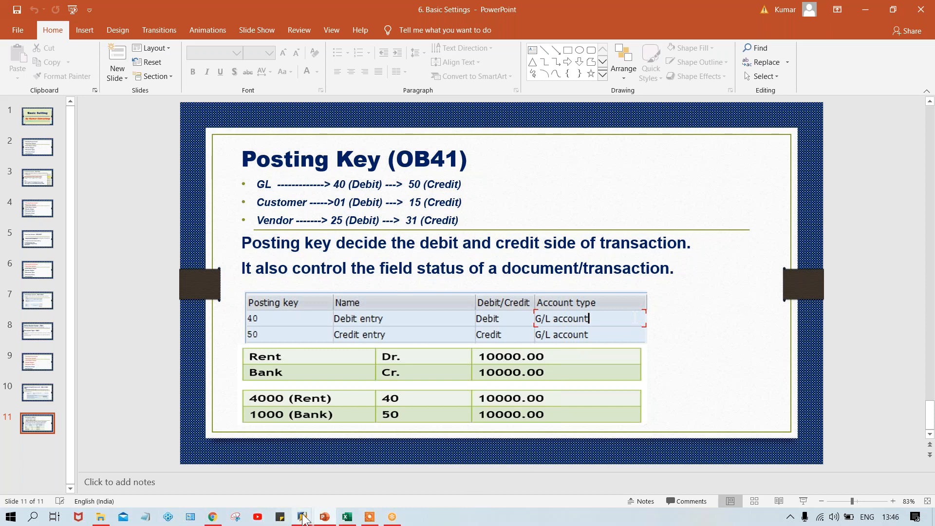
# Switch to SAP's General data settings of posting key 40 and set Text to required entry, leaving Assignment number on optional entry
pyautogui.moveTo(302, 519)
pyautogui.click(369, 478)
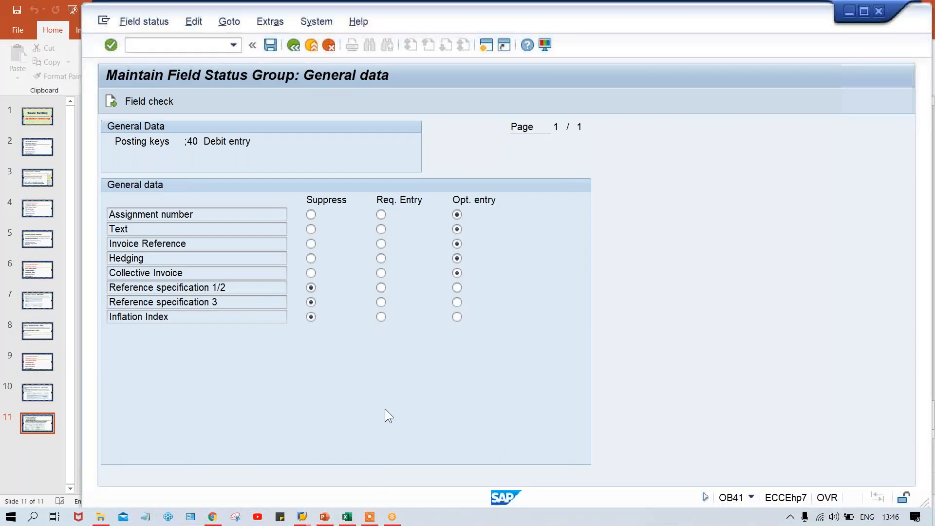
pyautogui.click(381, 214)
pyautogui.click(382, 229)
pyautogui.click(458, 215)
# Switch to group G001 of variant TFSV and try Suppress for Text, restoring it to optional entry
pyautogui.moveTo(296, 519)
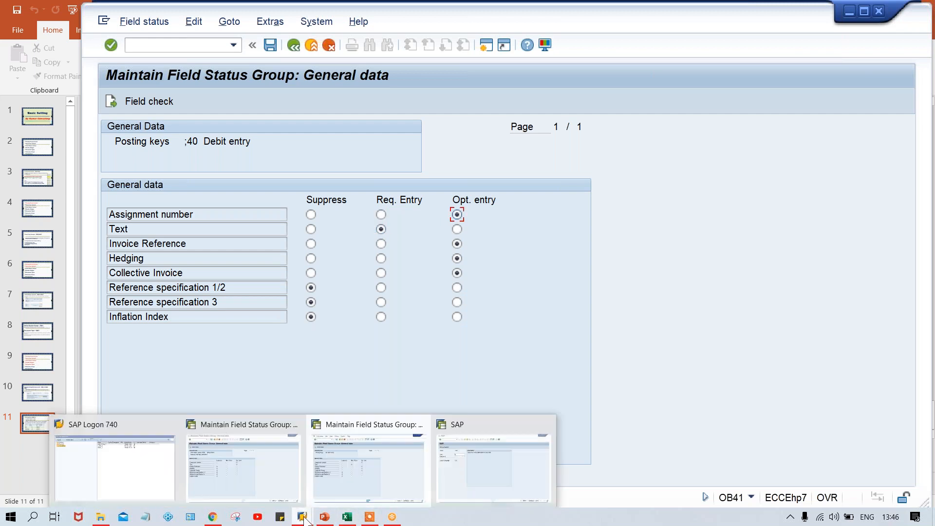
pyautogui.click(271, 486)
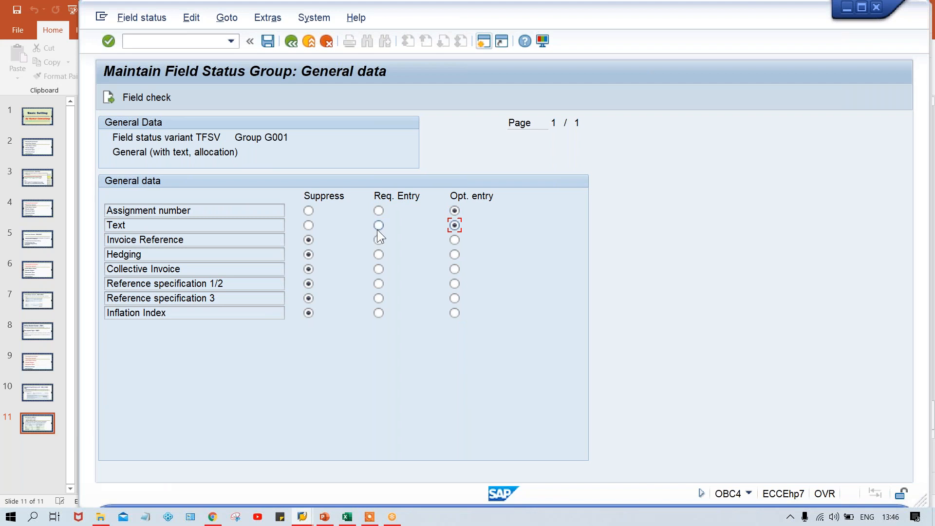
pyautogui.click(310, 223)
pyautogui.click(455, 225)
# Switch to the Basic Settings presentation in PowerPoint and go to slide 2, the list of basic setting topics
pyautogui.click(326, 517)
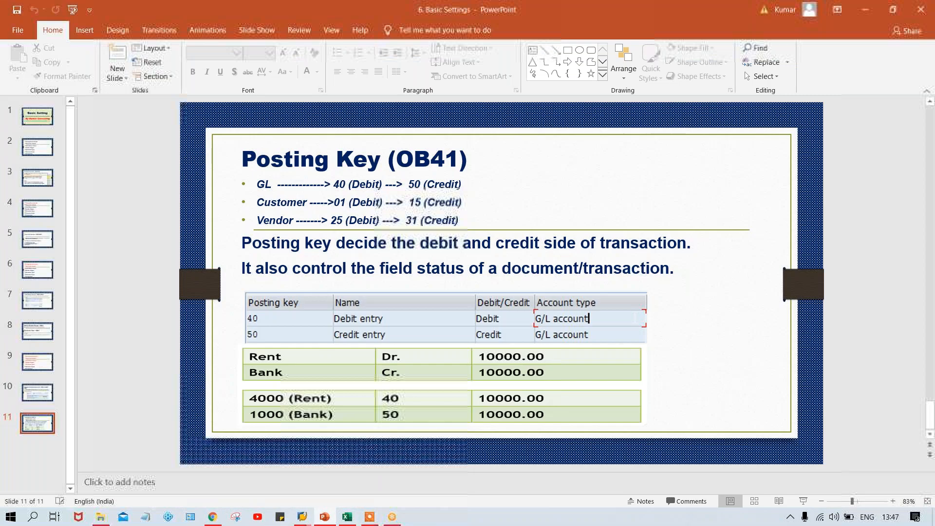
pyautogui.scroll(10, 894, 242)
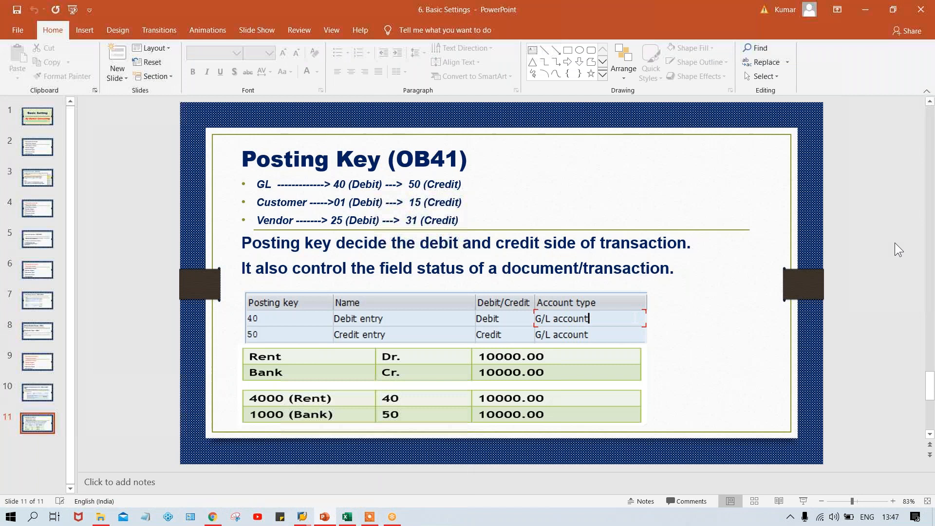
pyautogui.scroll(3, 895, 243)
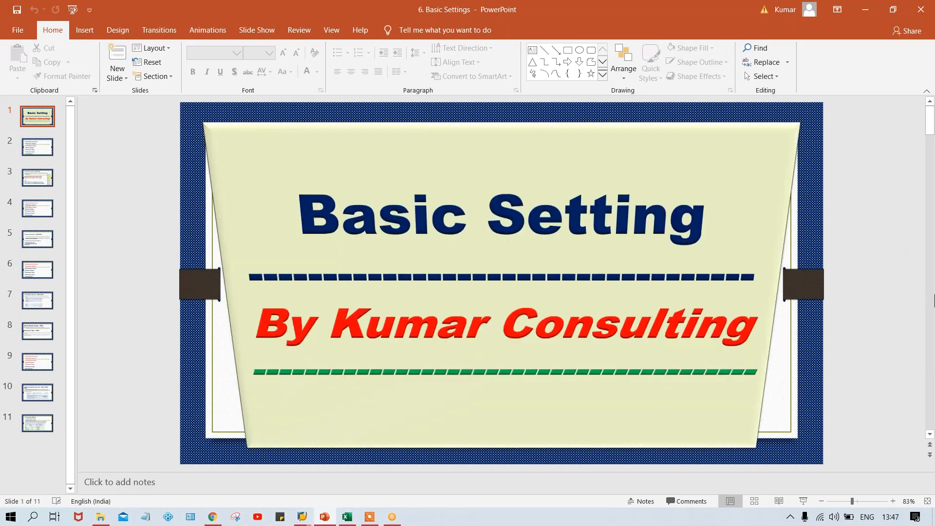
pyautogui.scroll(-1, 933, 305)
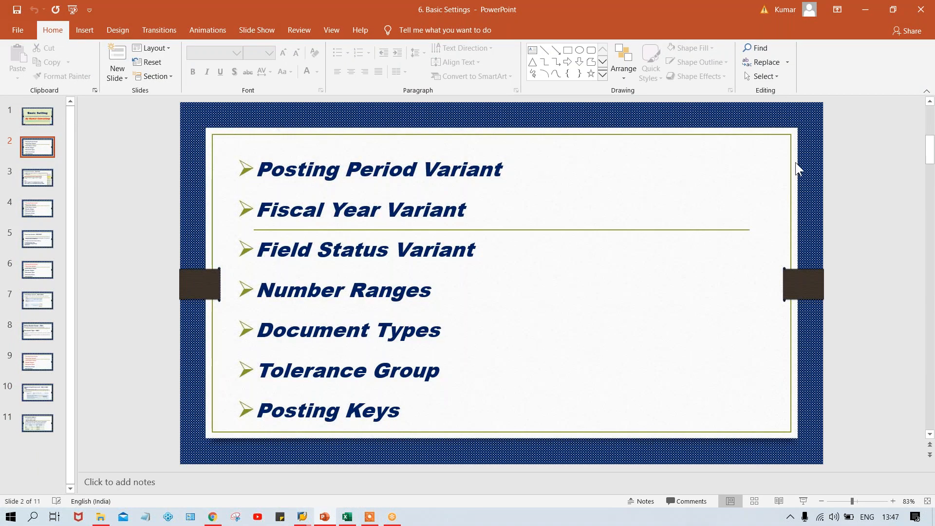